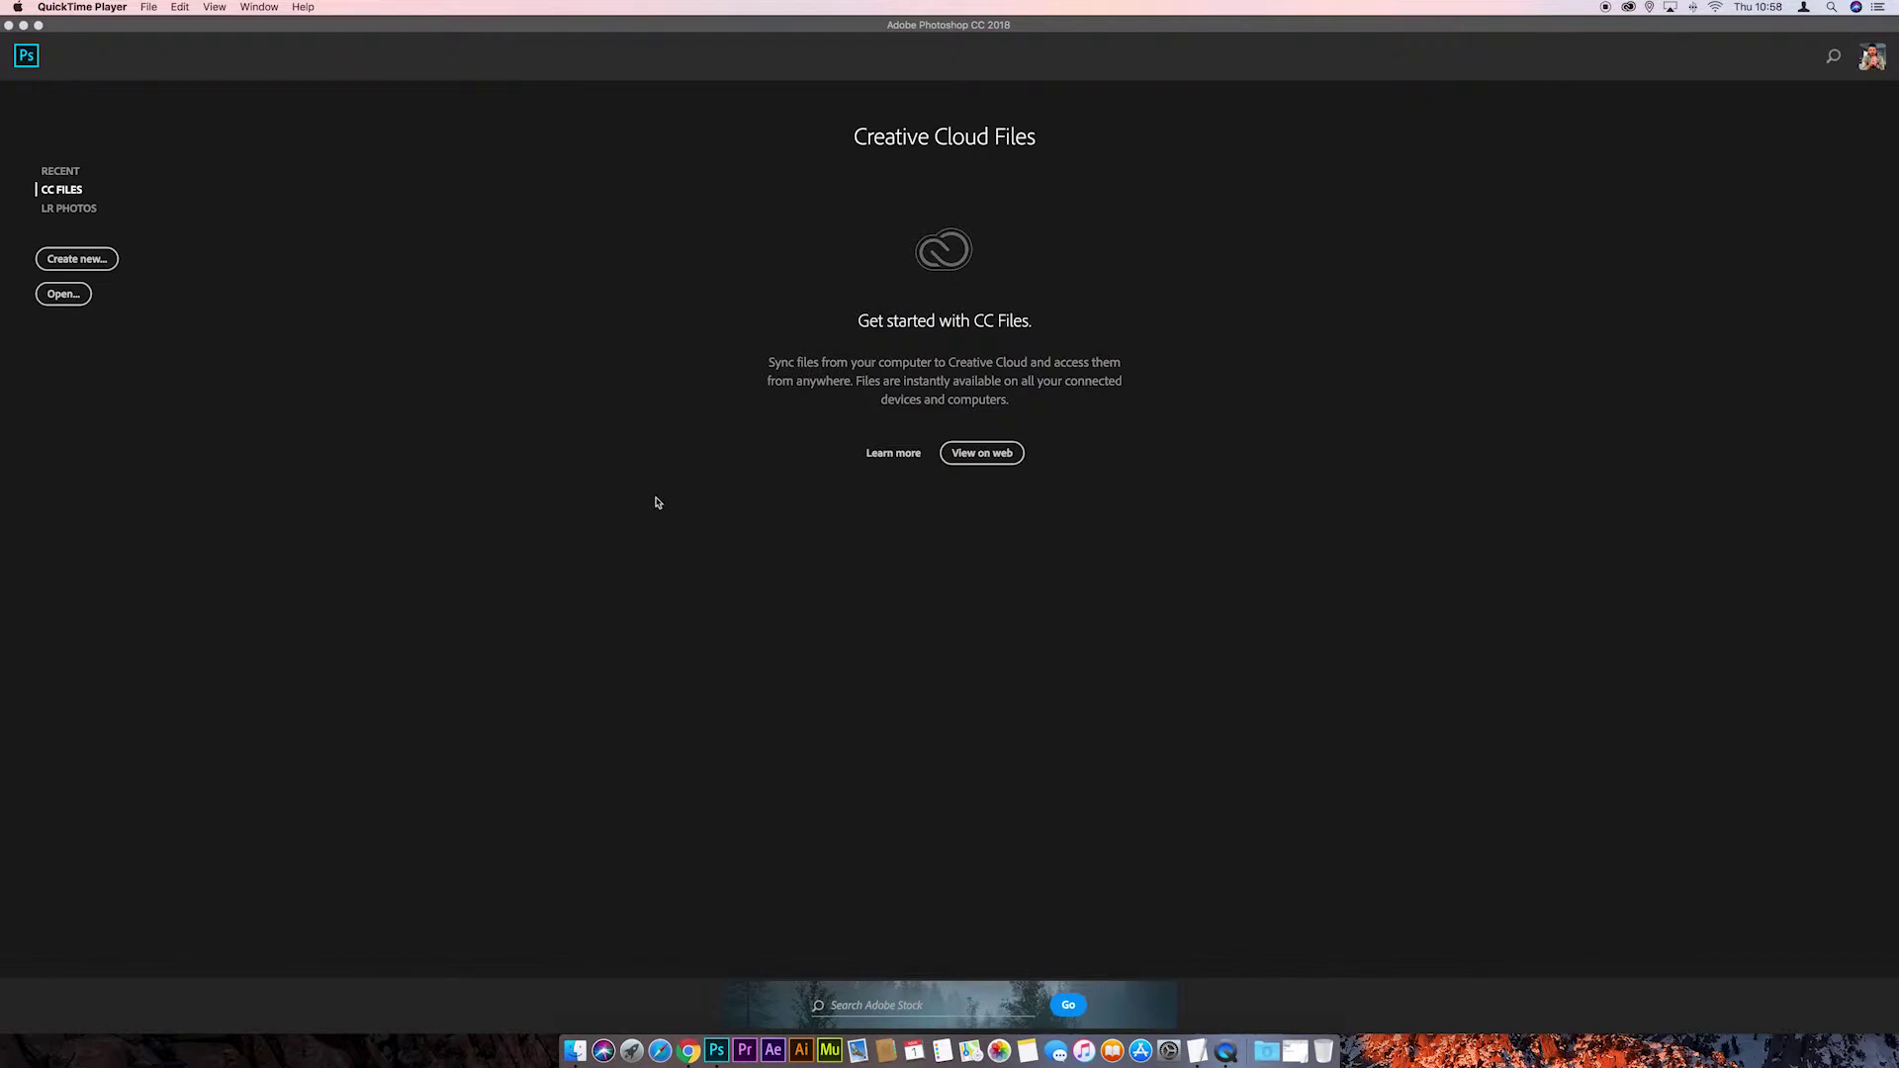
# Open the Desktop street photo JPG in Photoshop by dragging it from a Finder window
pyautogui.click(574, 1050)
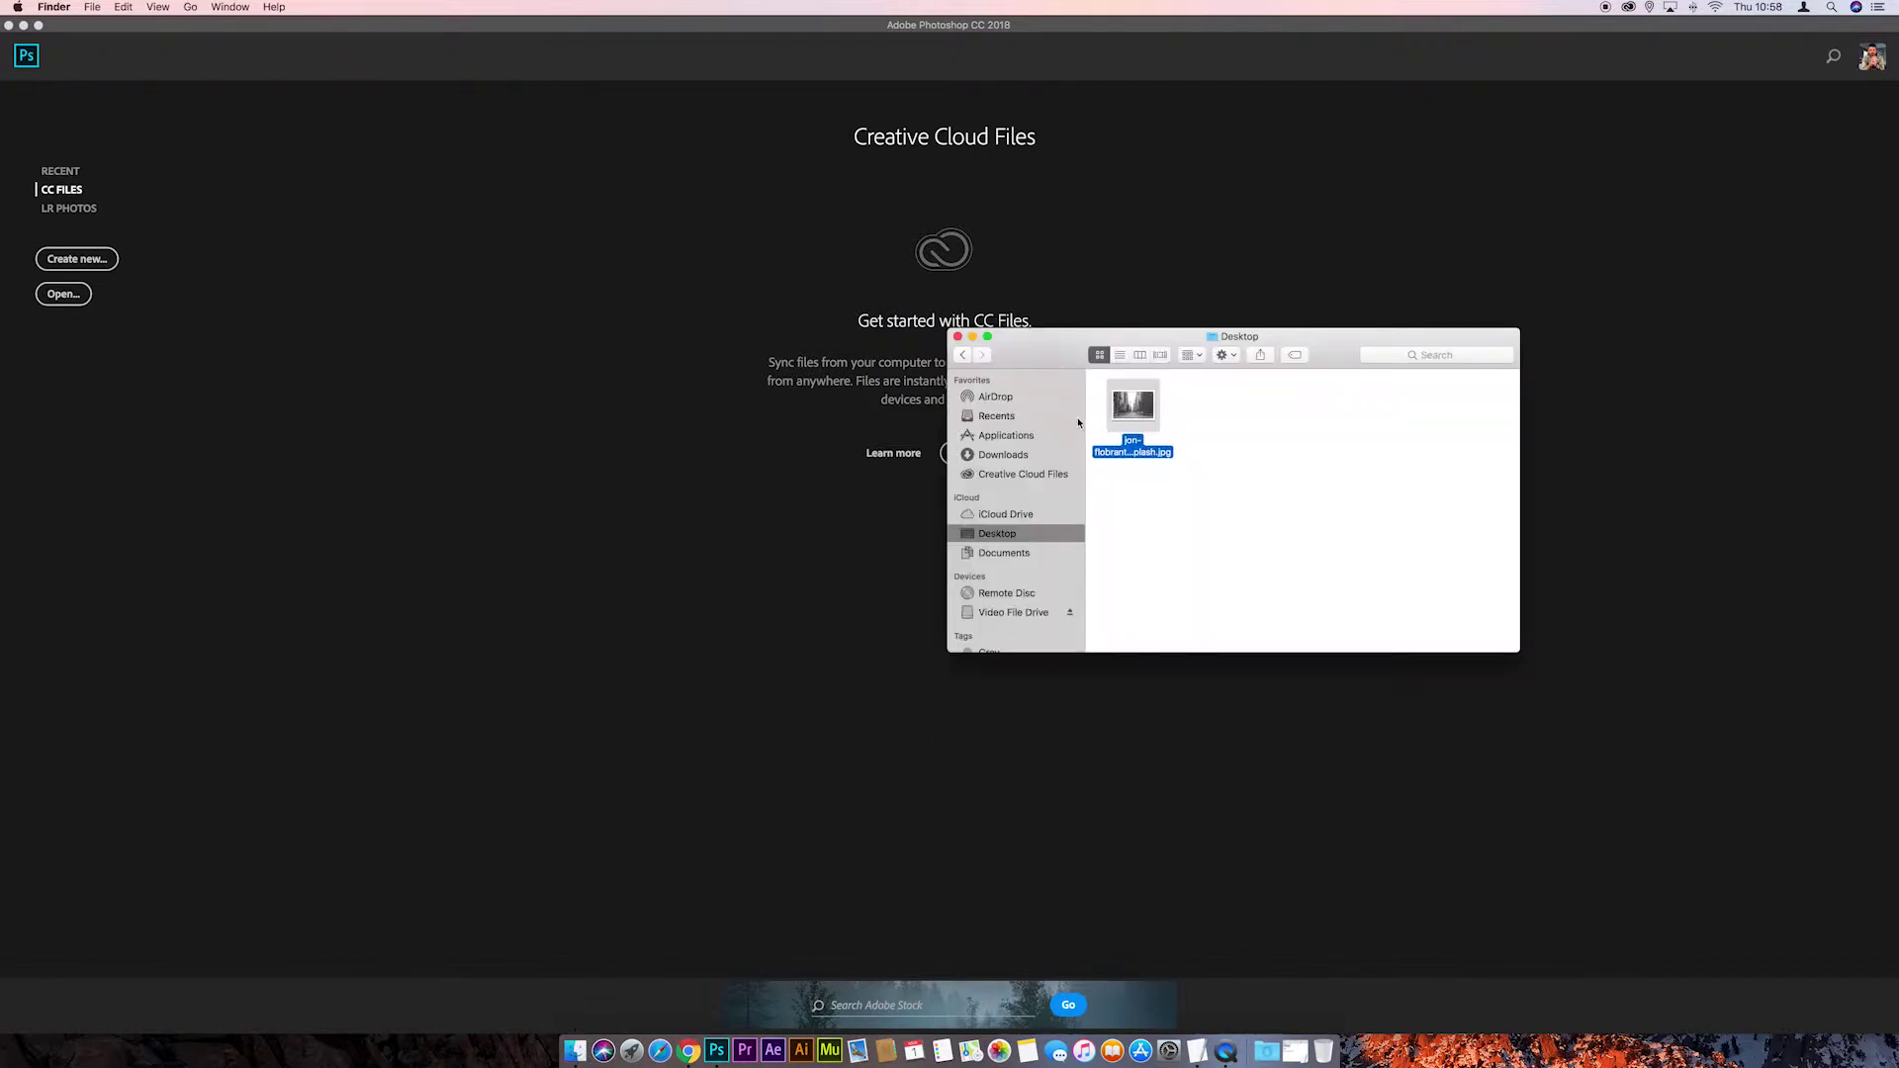
pyautogui.moveTo(1152, 414); pyautogui.dragTo(668, 469)
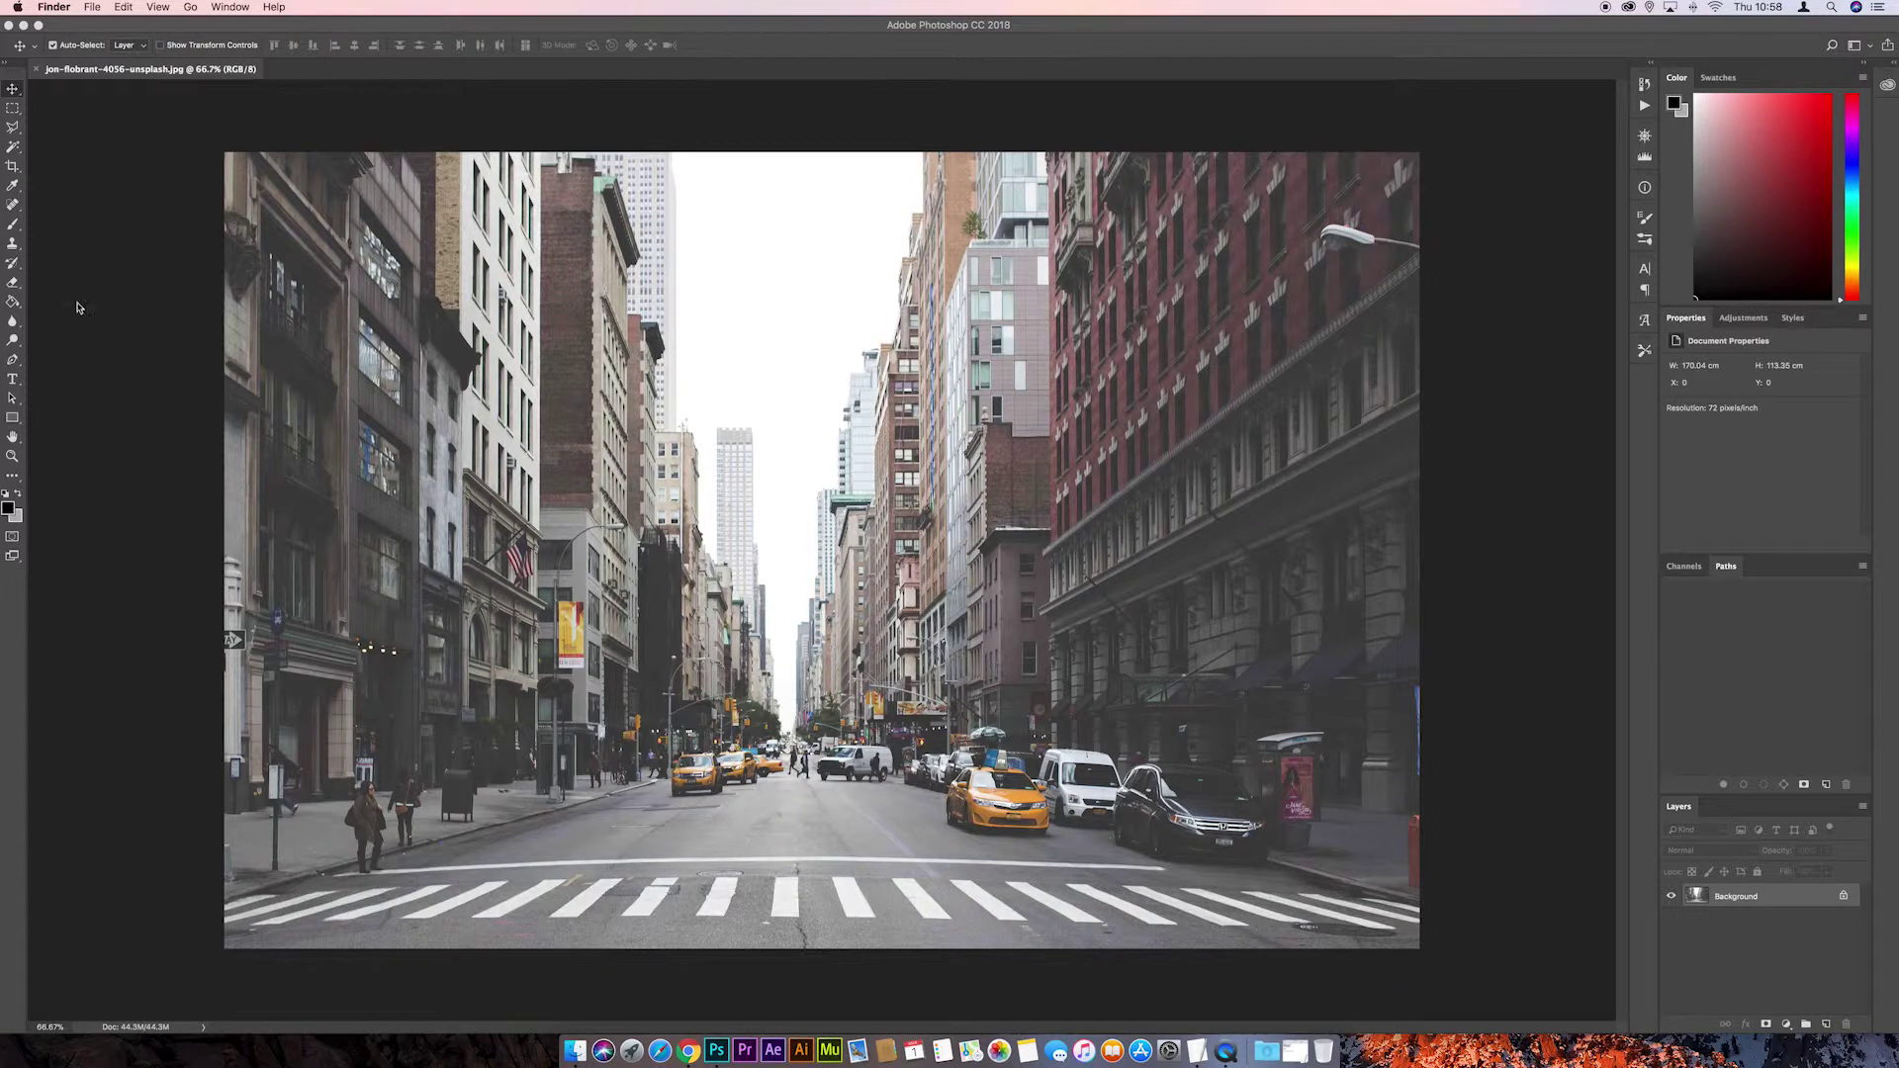
# Add a new blank Layer 1 above the street photo Background
pyautogui.click(171, 32)
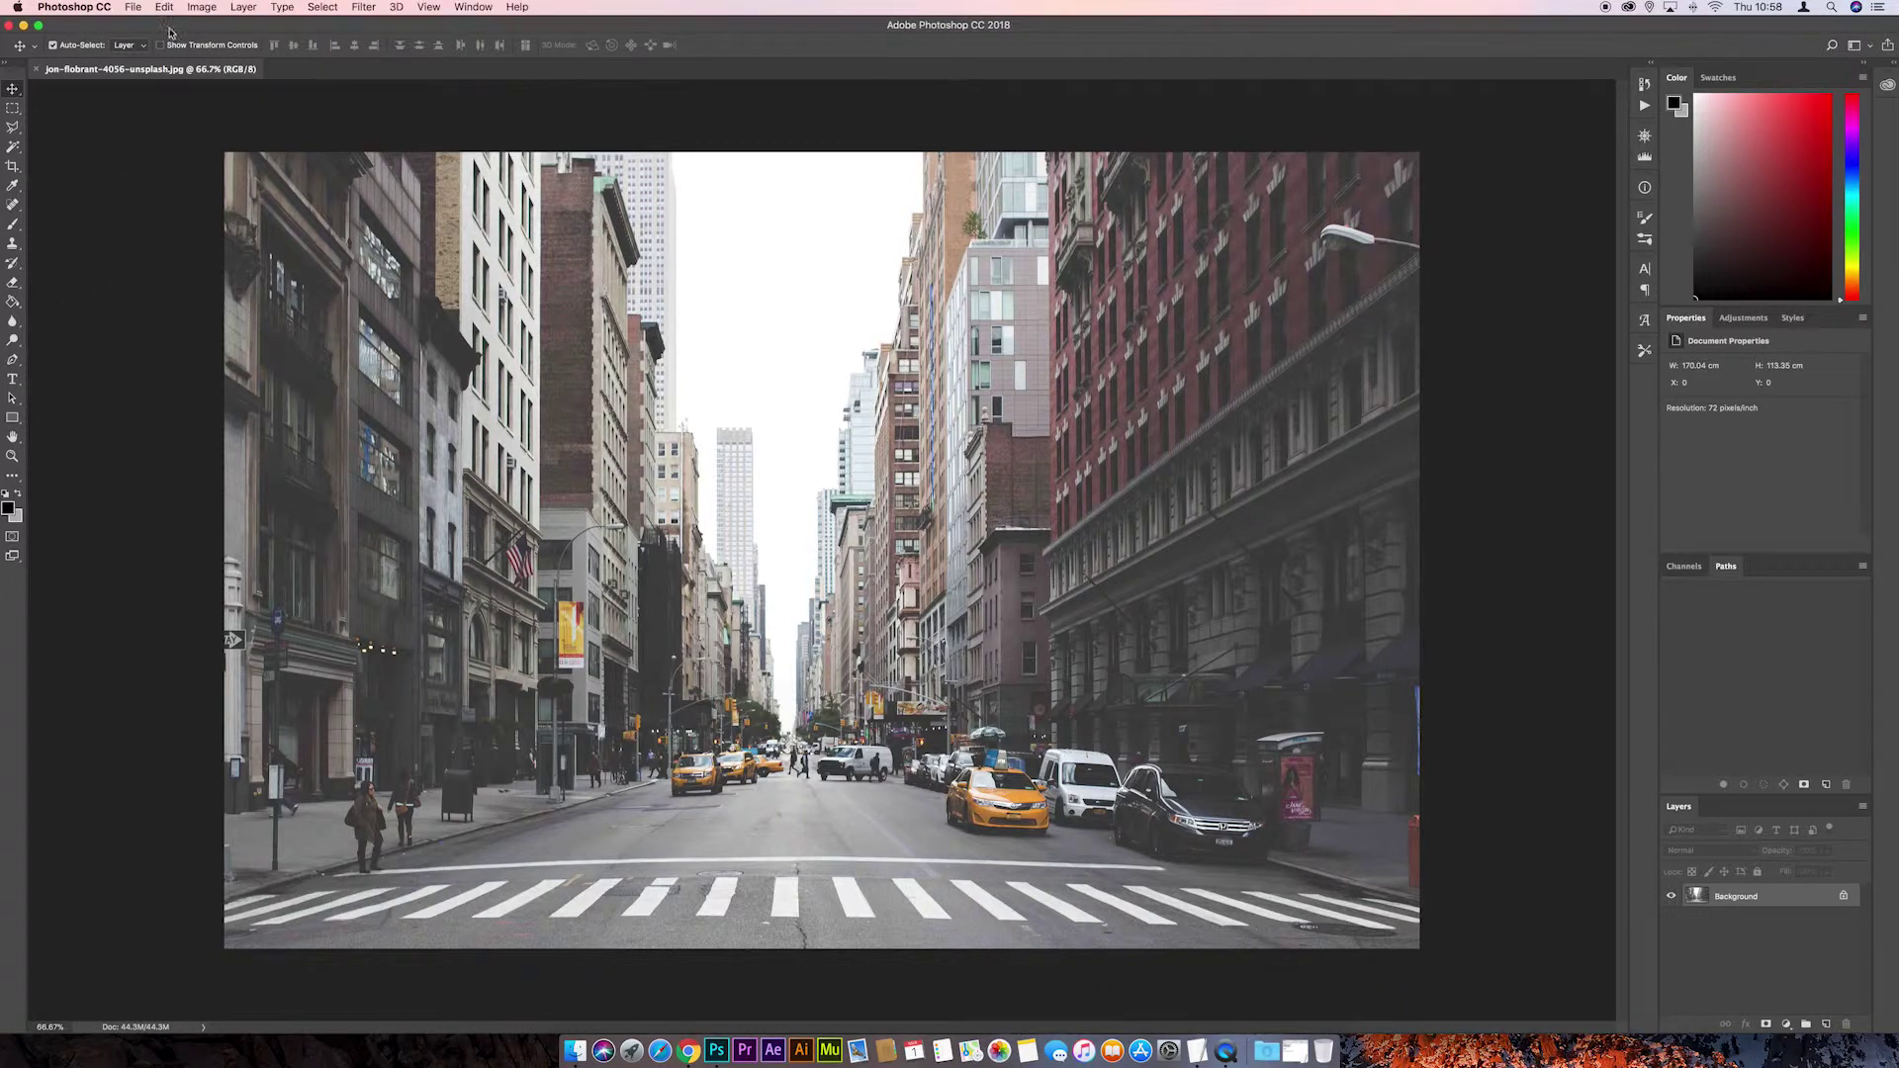
pyautogui.click(245, 10)
pyautogui.moveTo(256, 22)
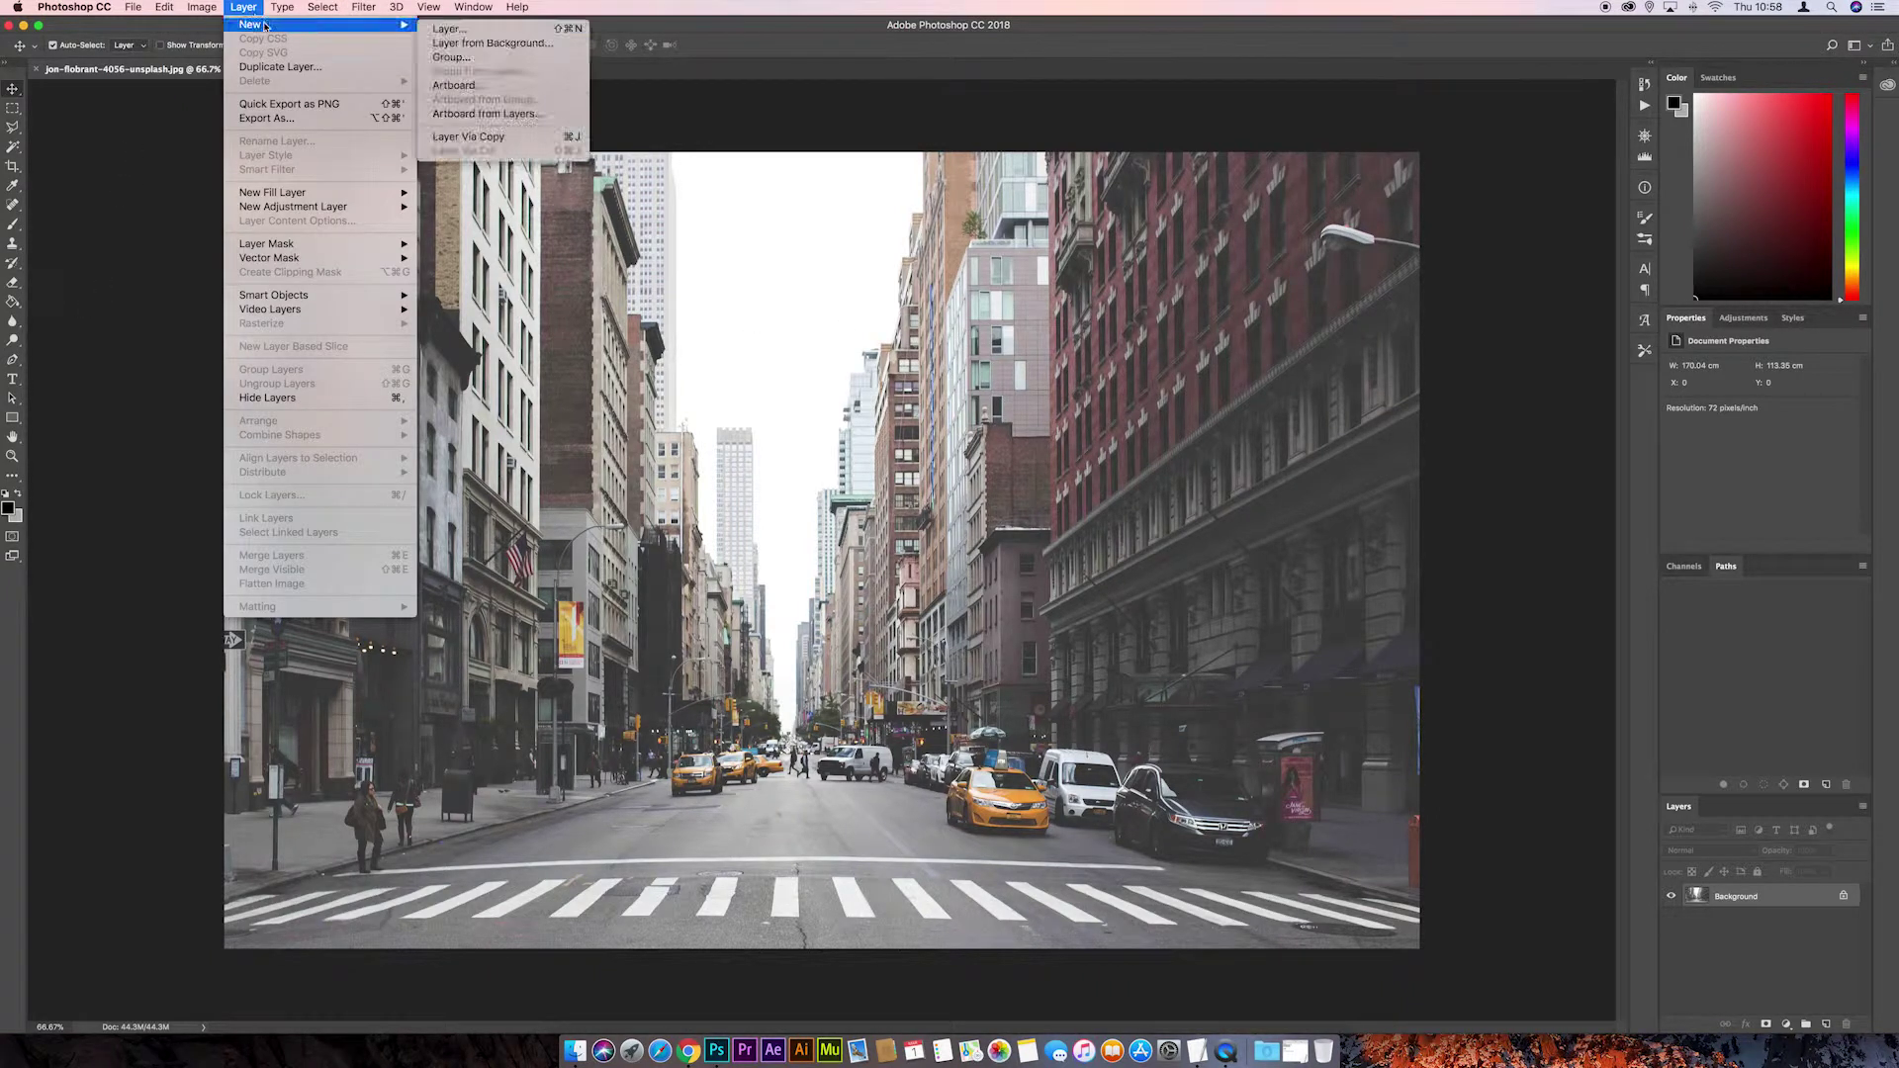
pyautogui.click(461, 26)
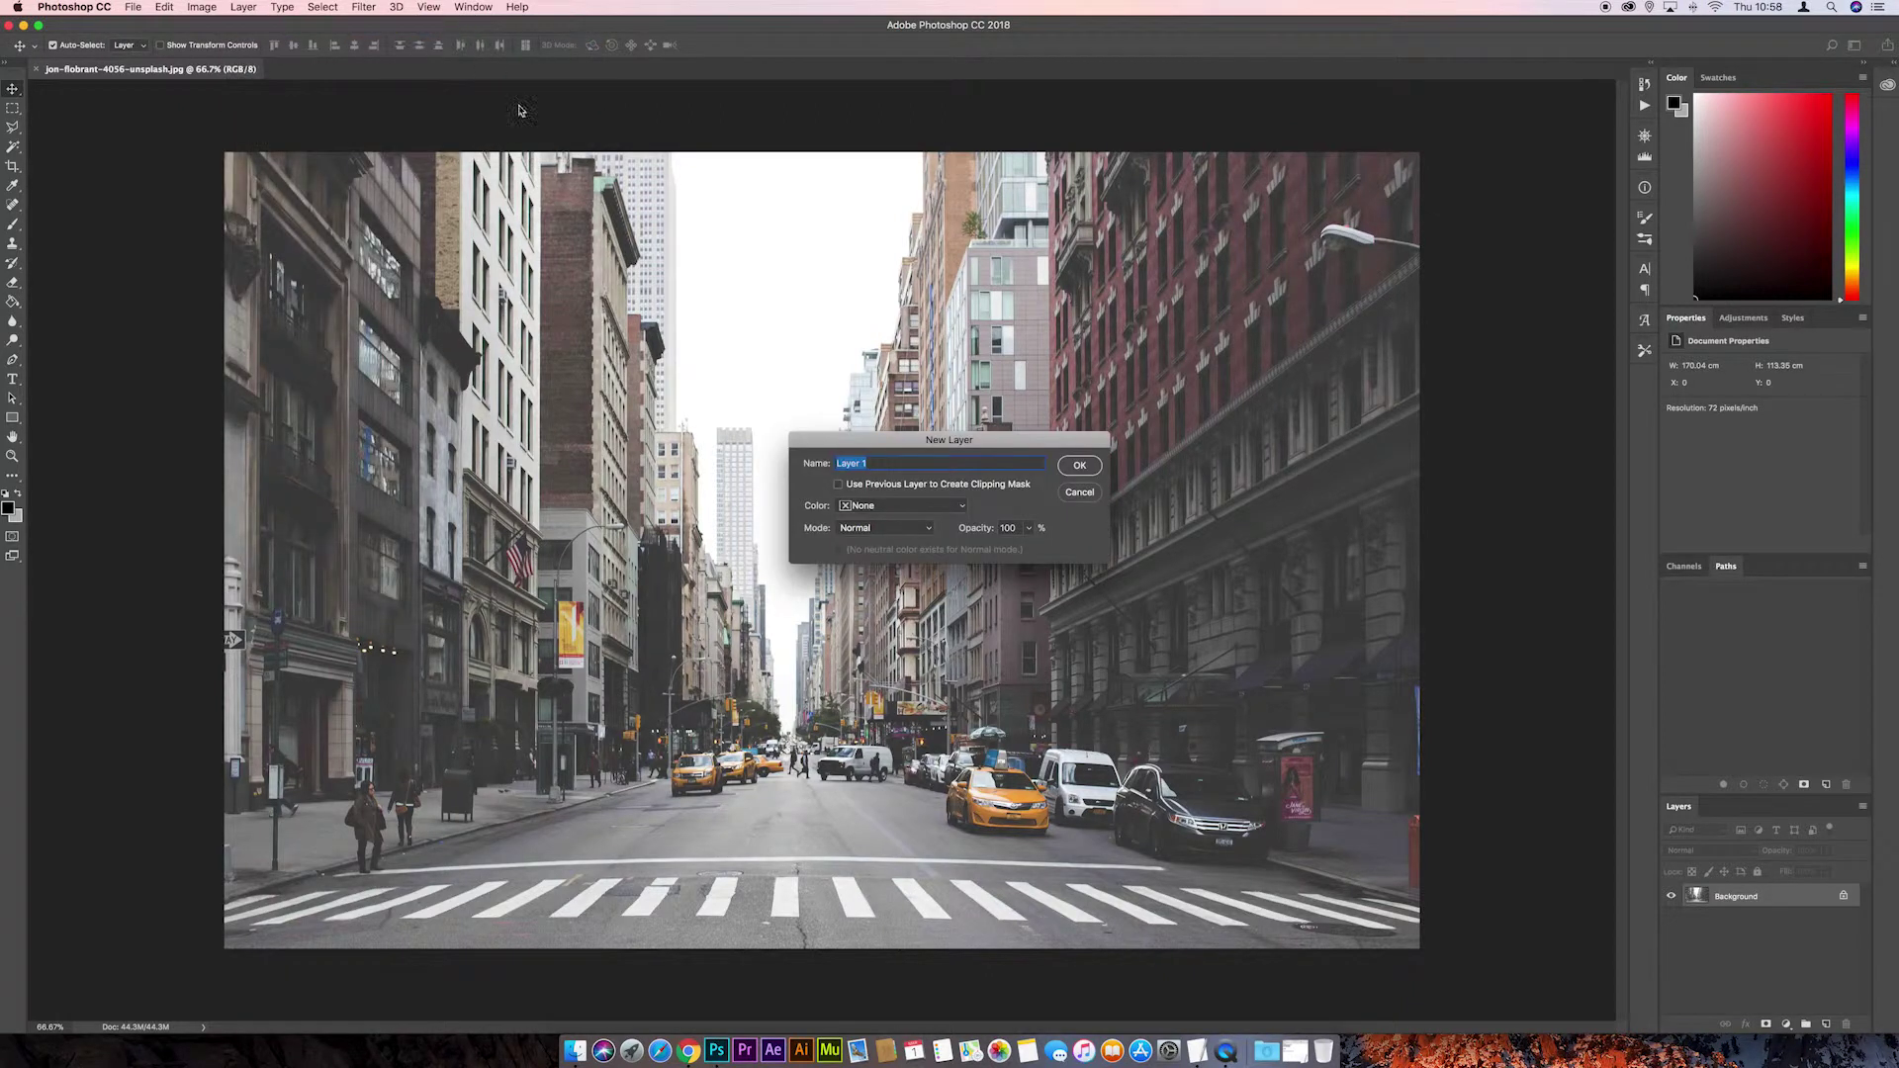
pyautogui.click(1076, 464)
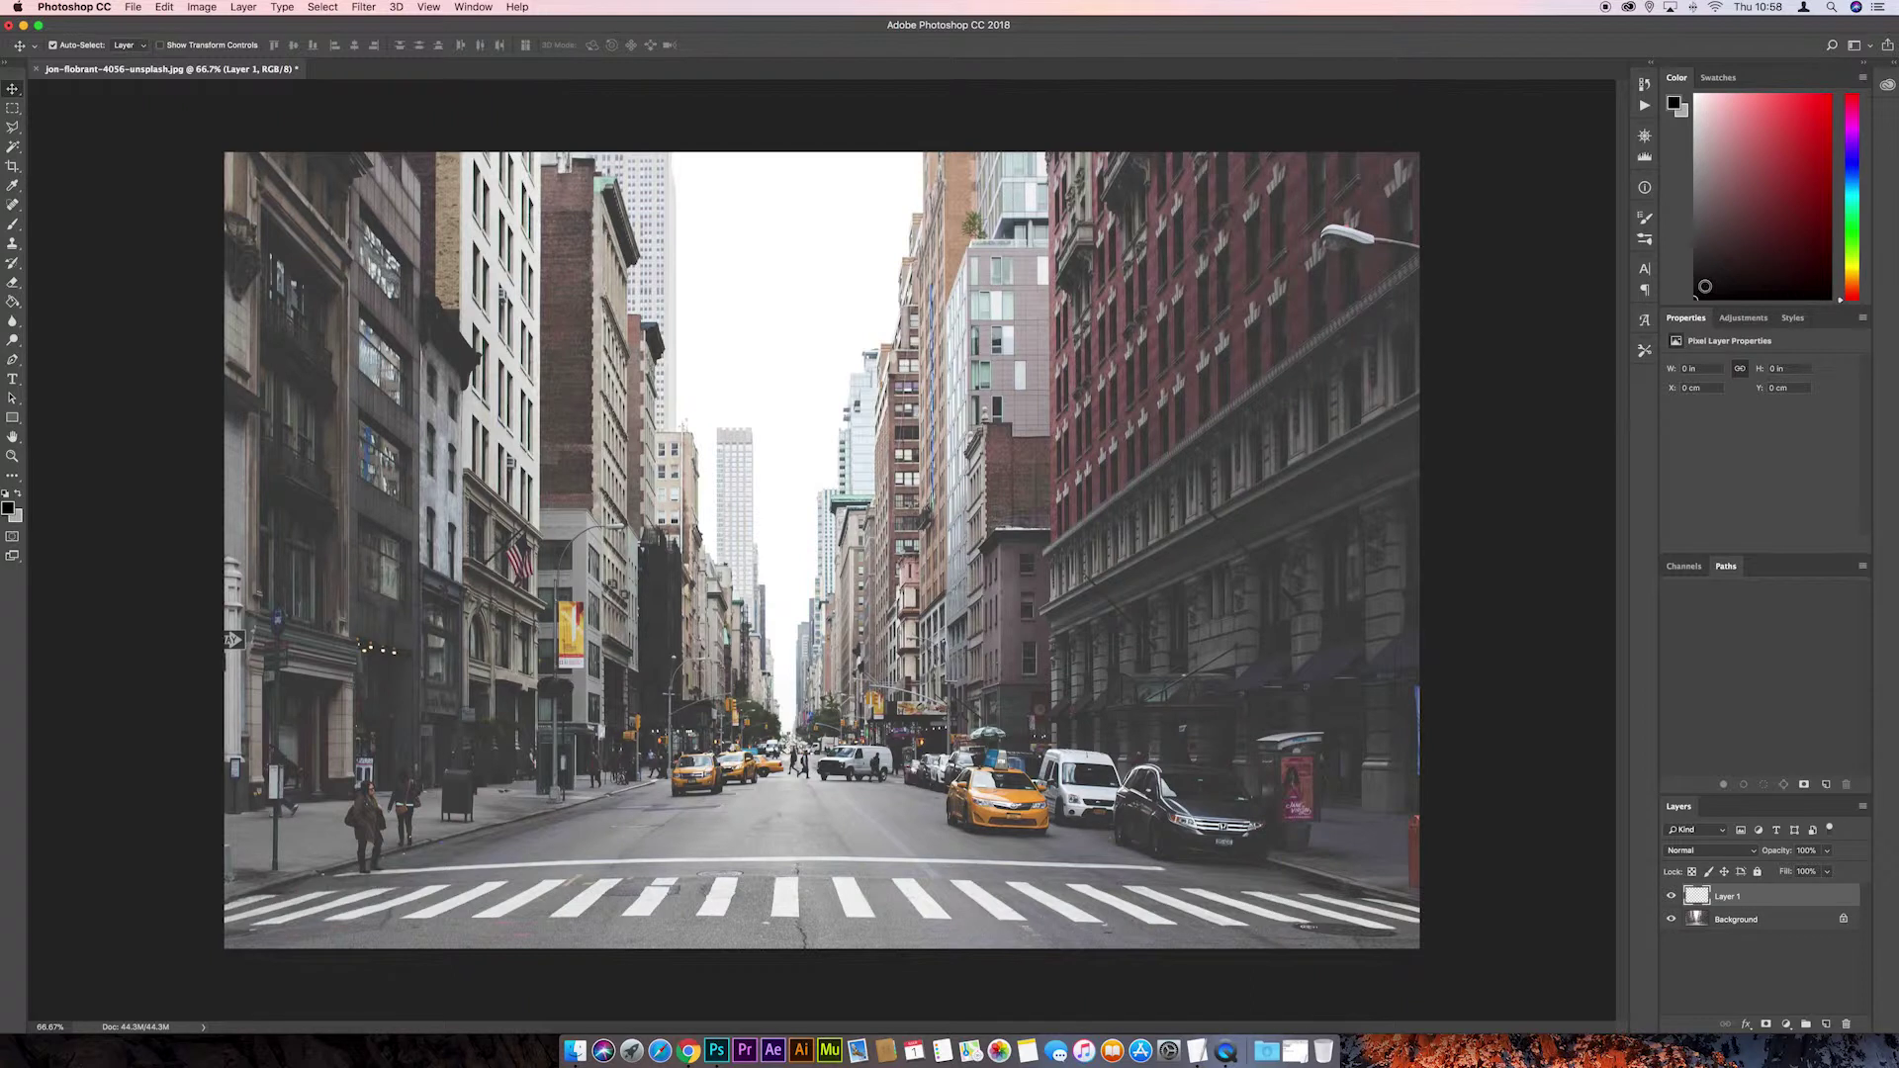
# Set the foreground colour to white and fill Layer 1 with the Paint Bucket
pyautogui.click(1705, 250)
pyautogui.moveTo(1704, 249); pyautogui.dragTo(1681, 30)
pyautogui.click(13, 301)
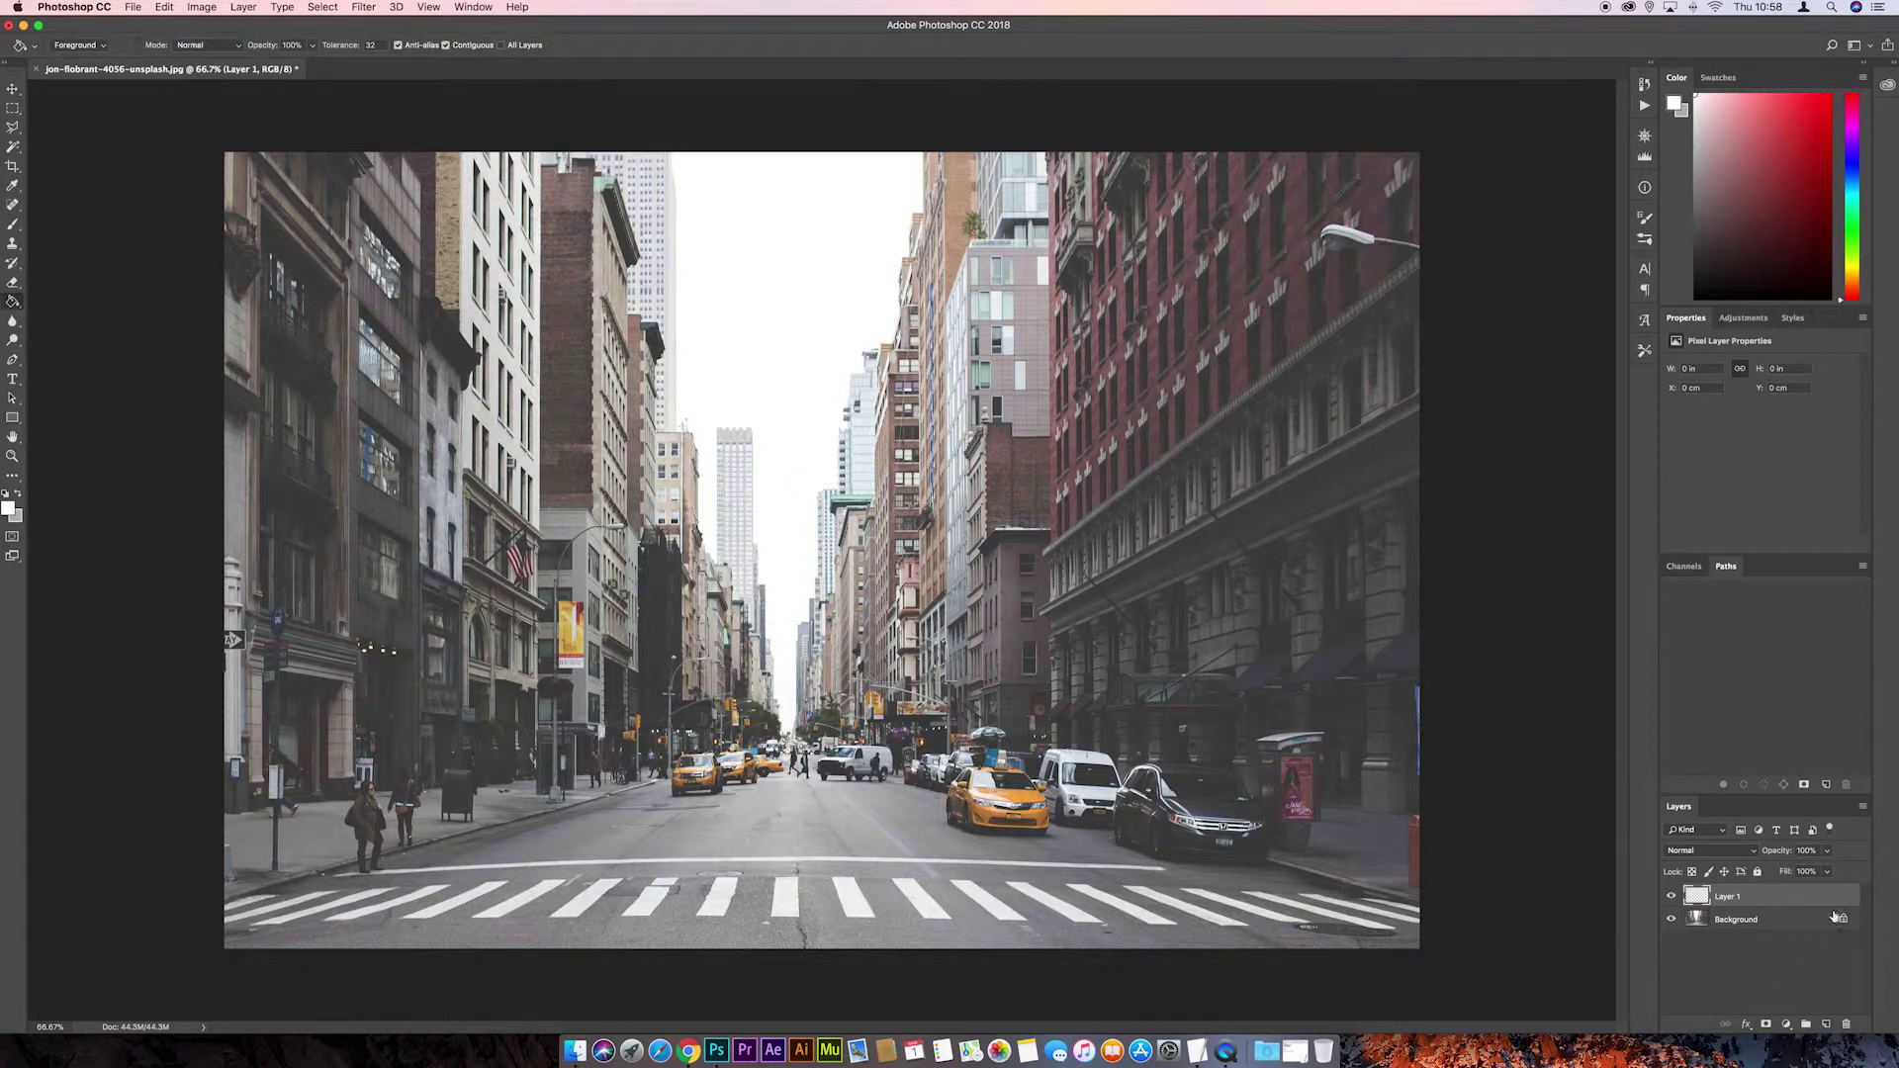
pyautogui.click(613, 618)
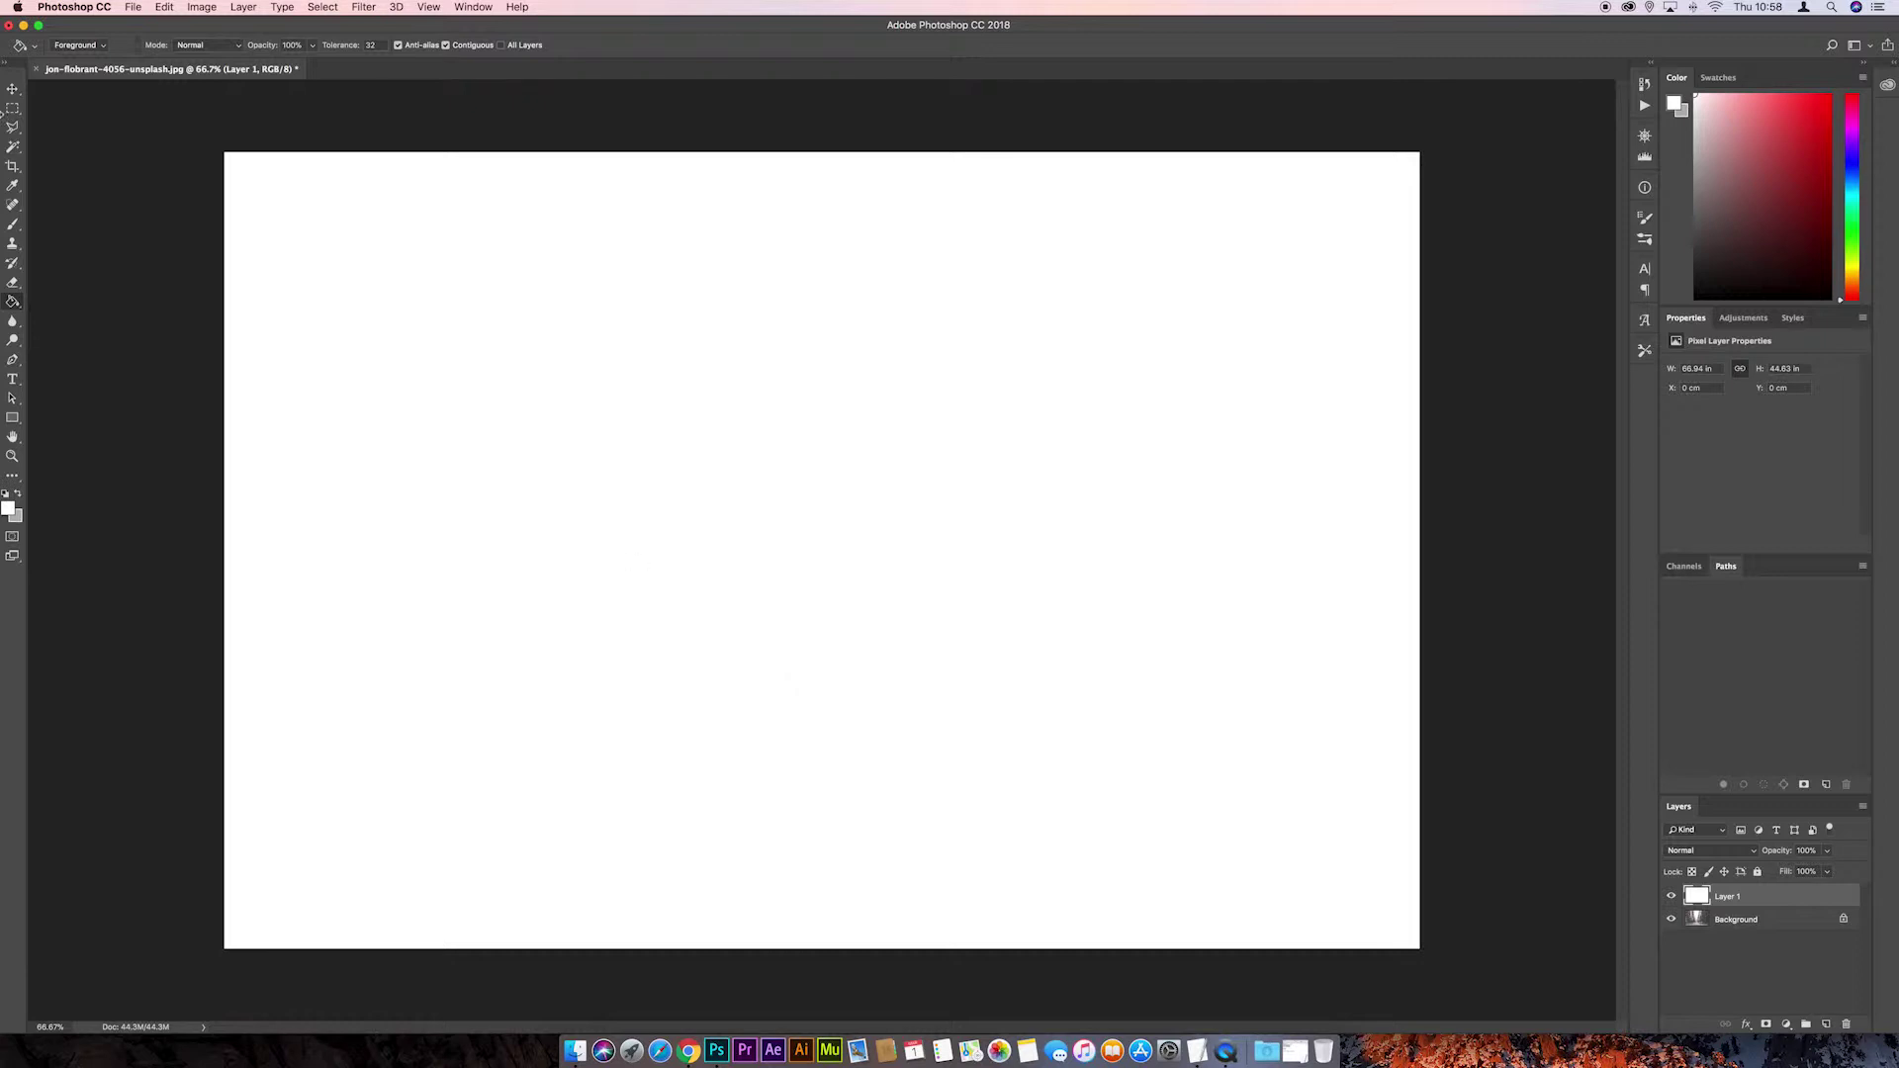
# Type black 'NEW YORK' text on the white layer, commit it, and hide the Background photo
pyautogui.click(13, 380)
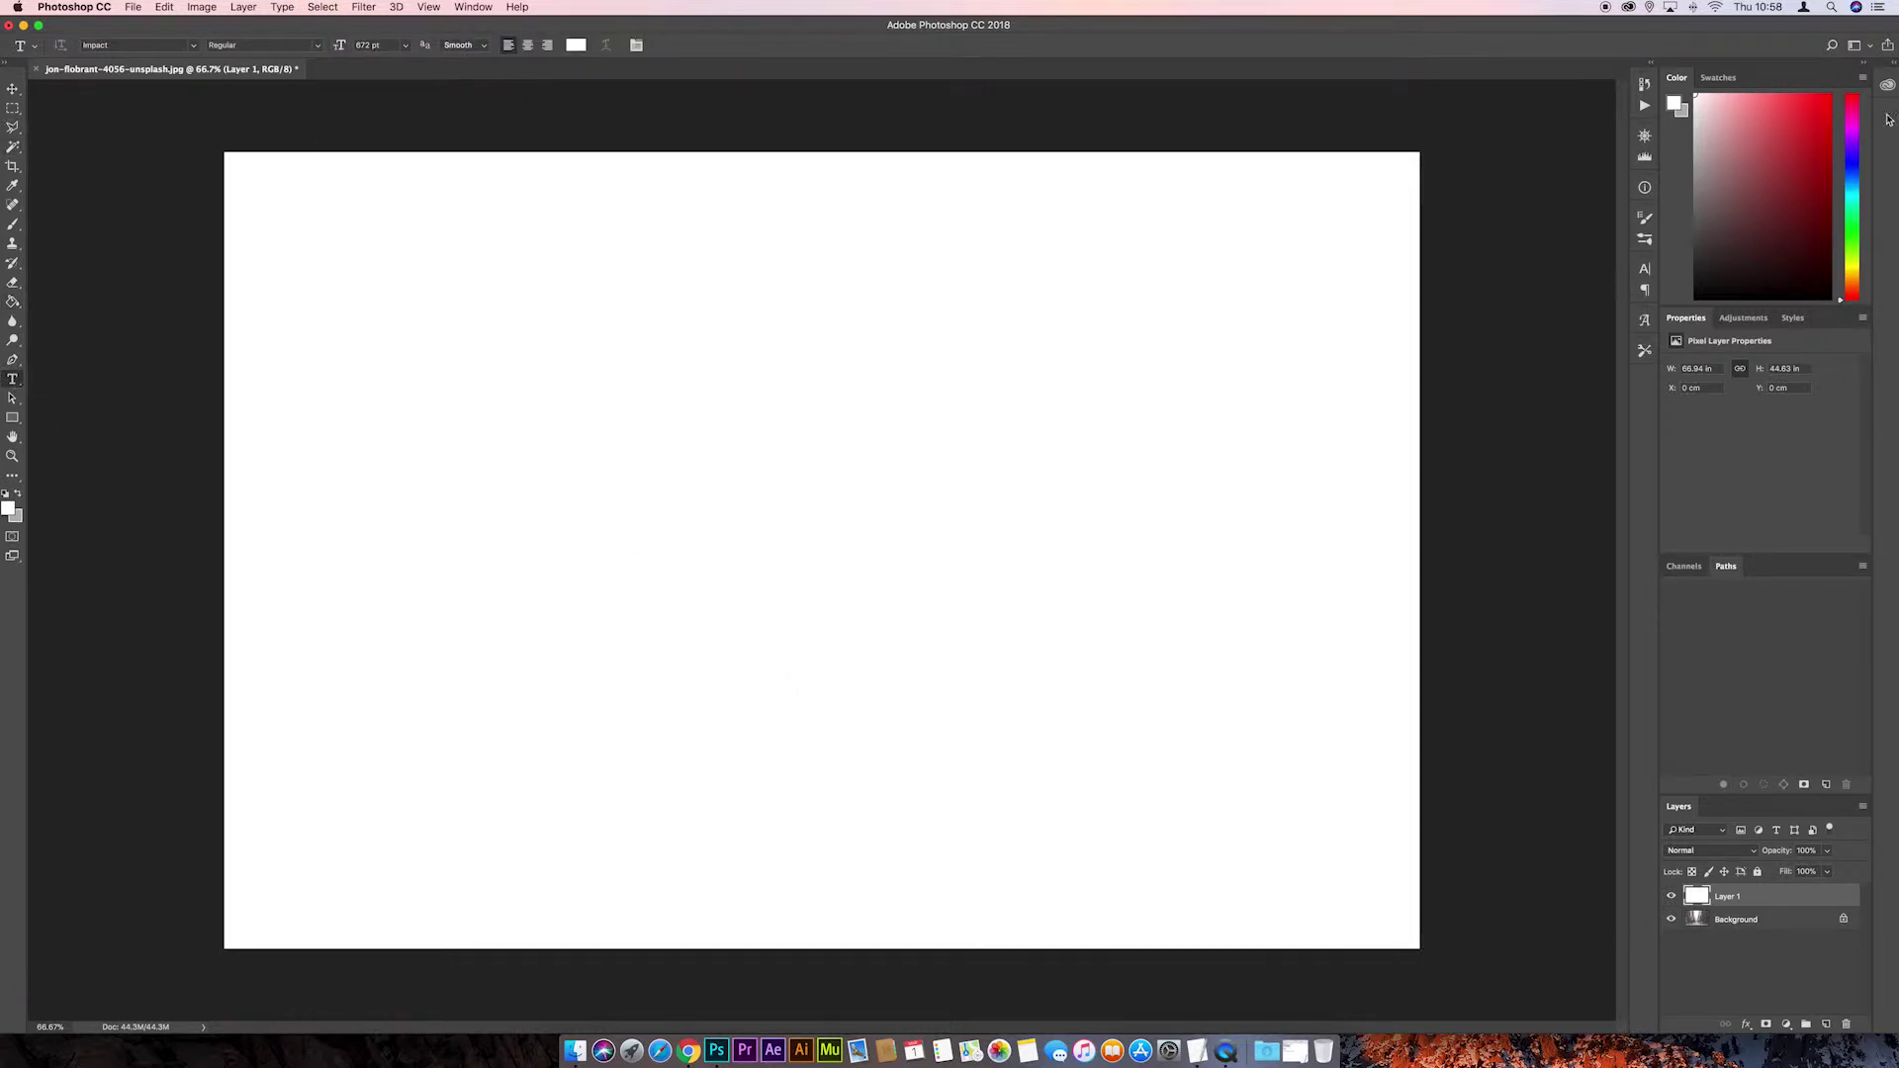
pyautogui.moveTo(1719, 123); pyautogui.dragTo(1668, 304)
pyautogui.click(489, 539)
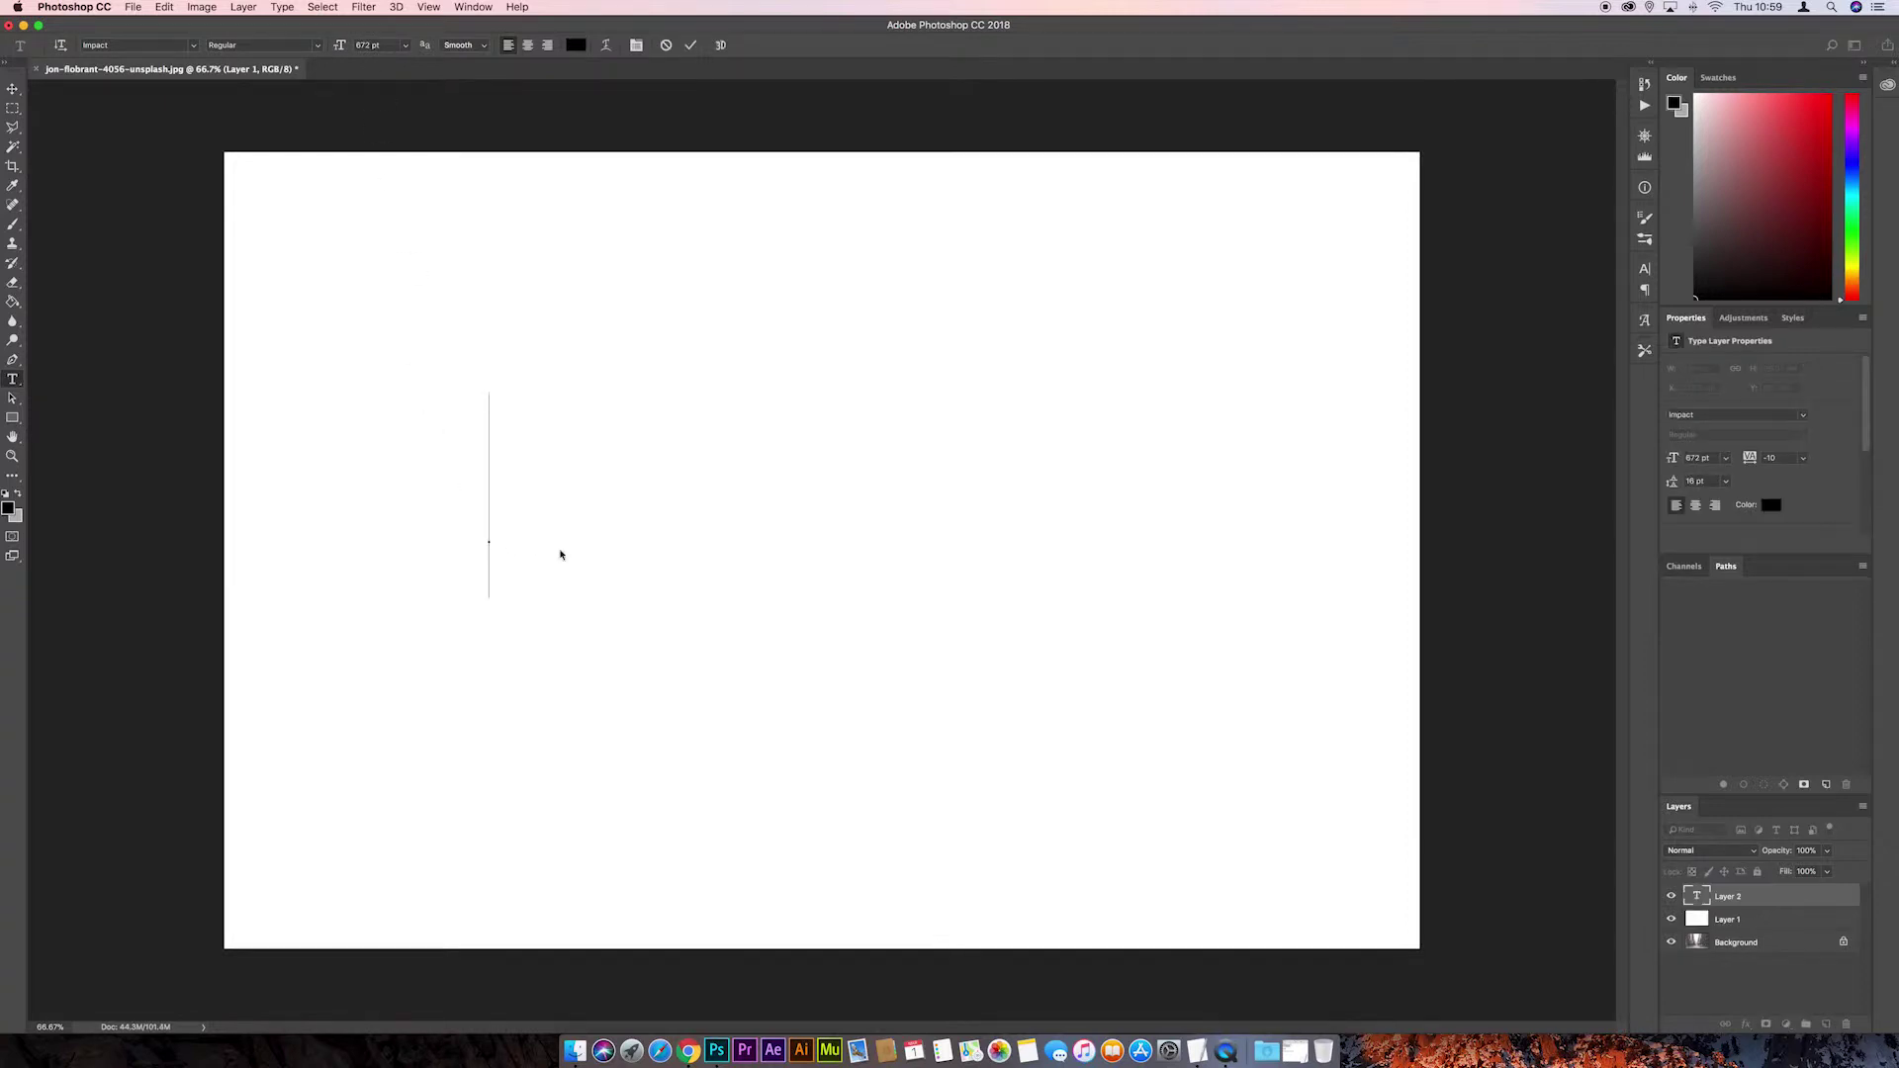
pyautogui.write('NEW')
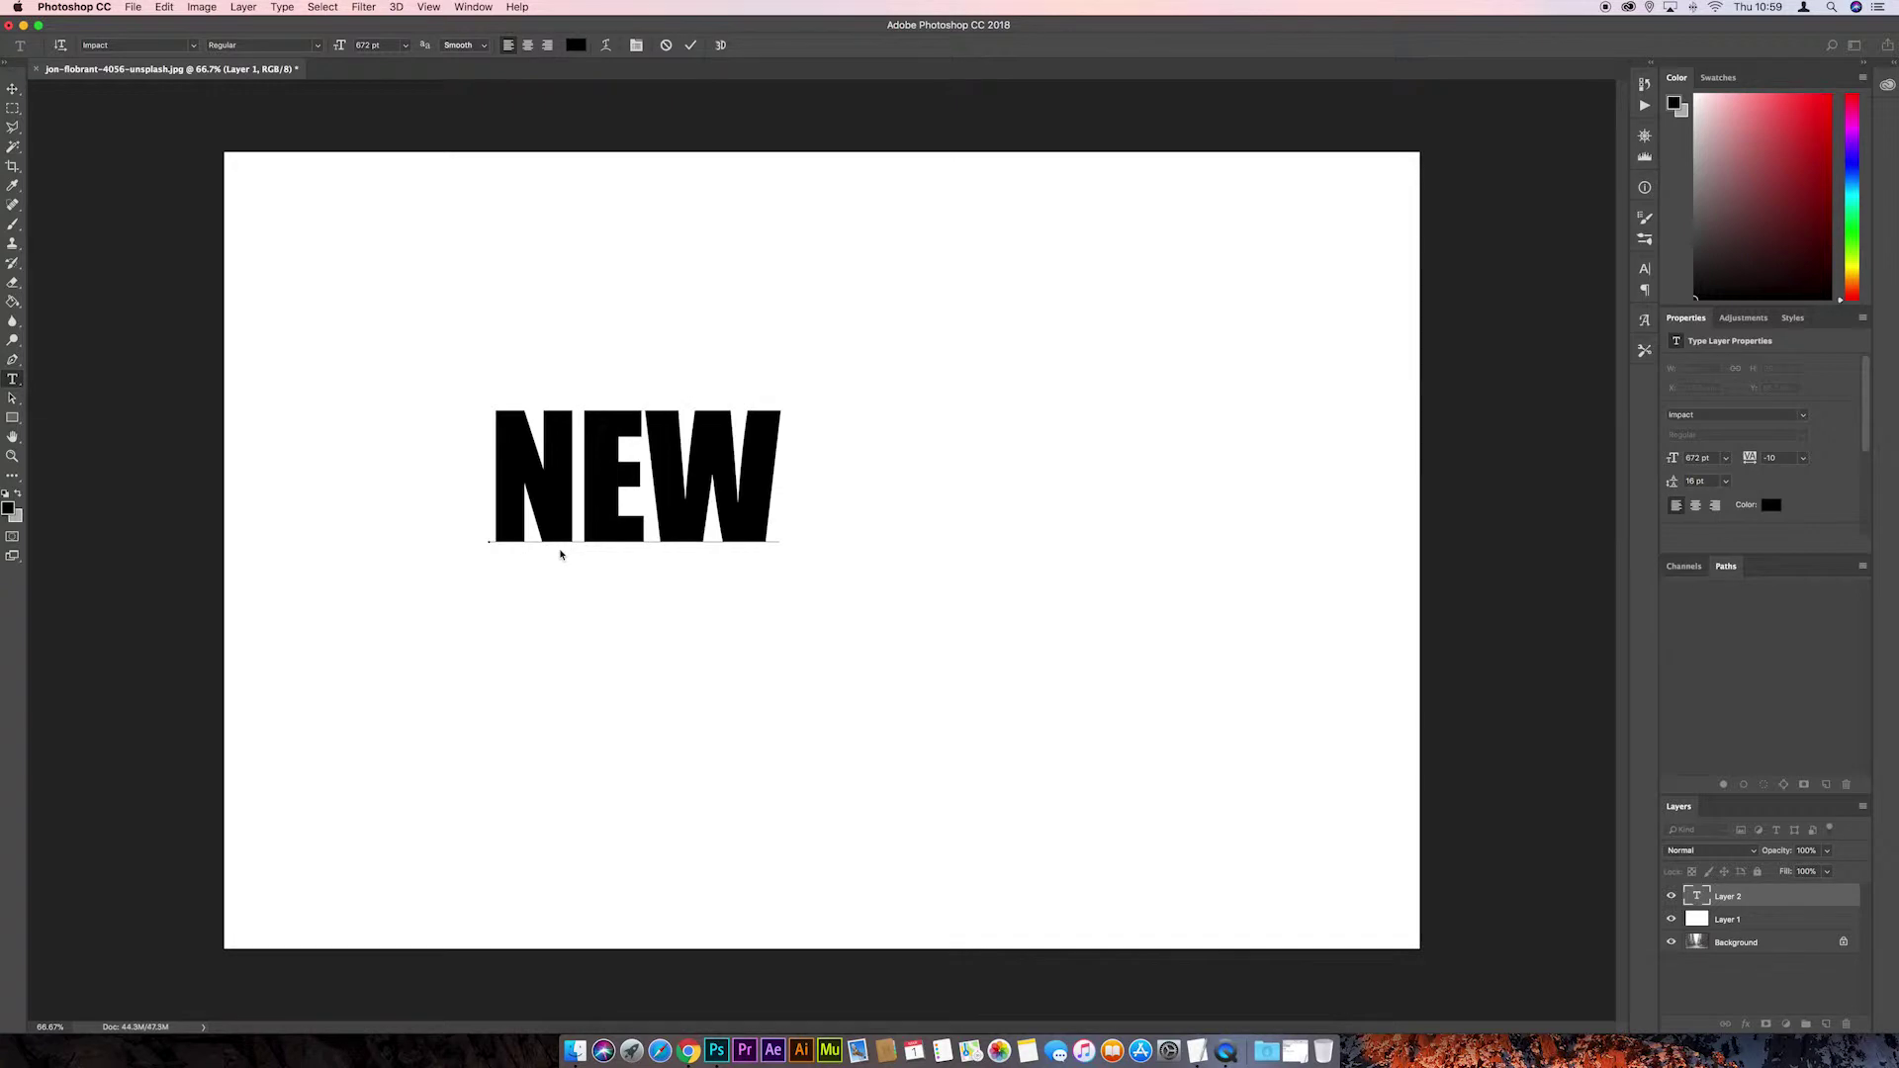
pyautogui.write(' YO')
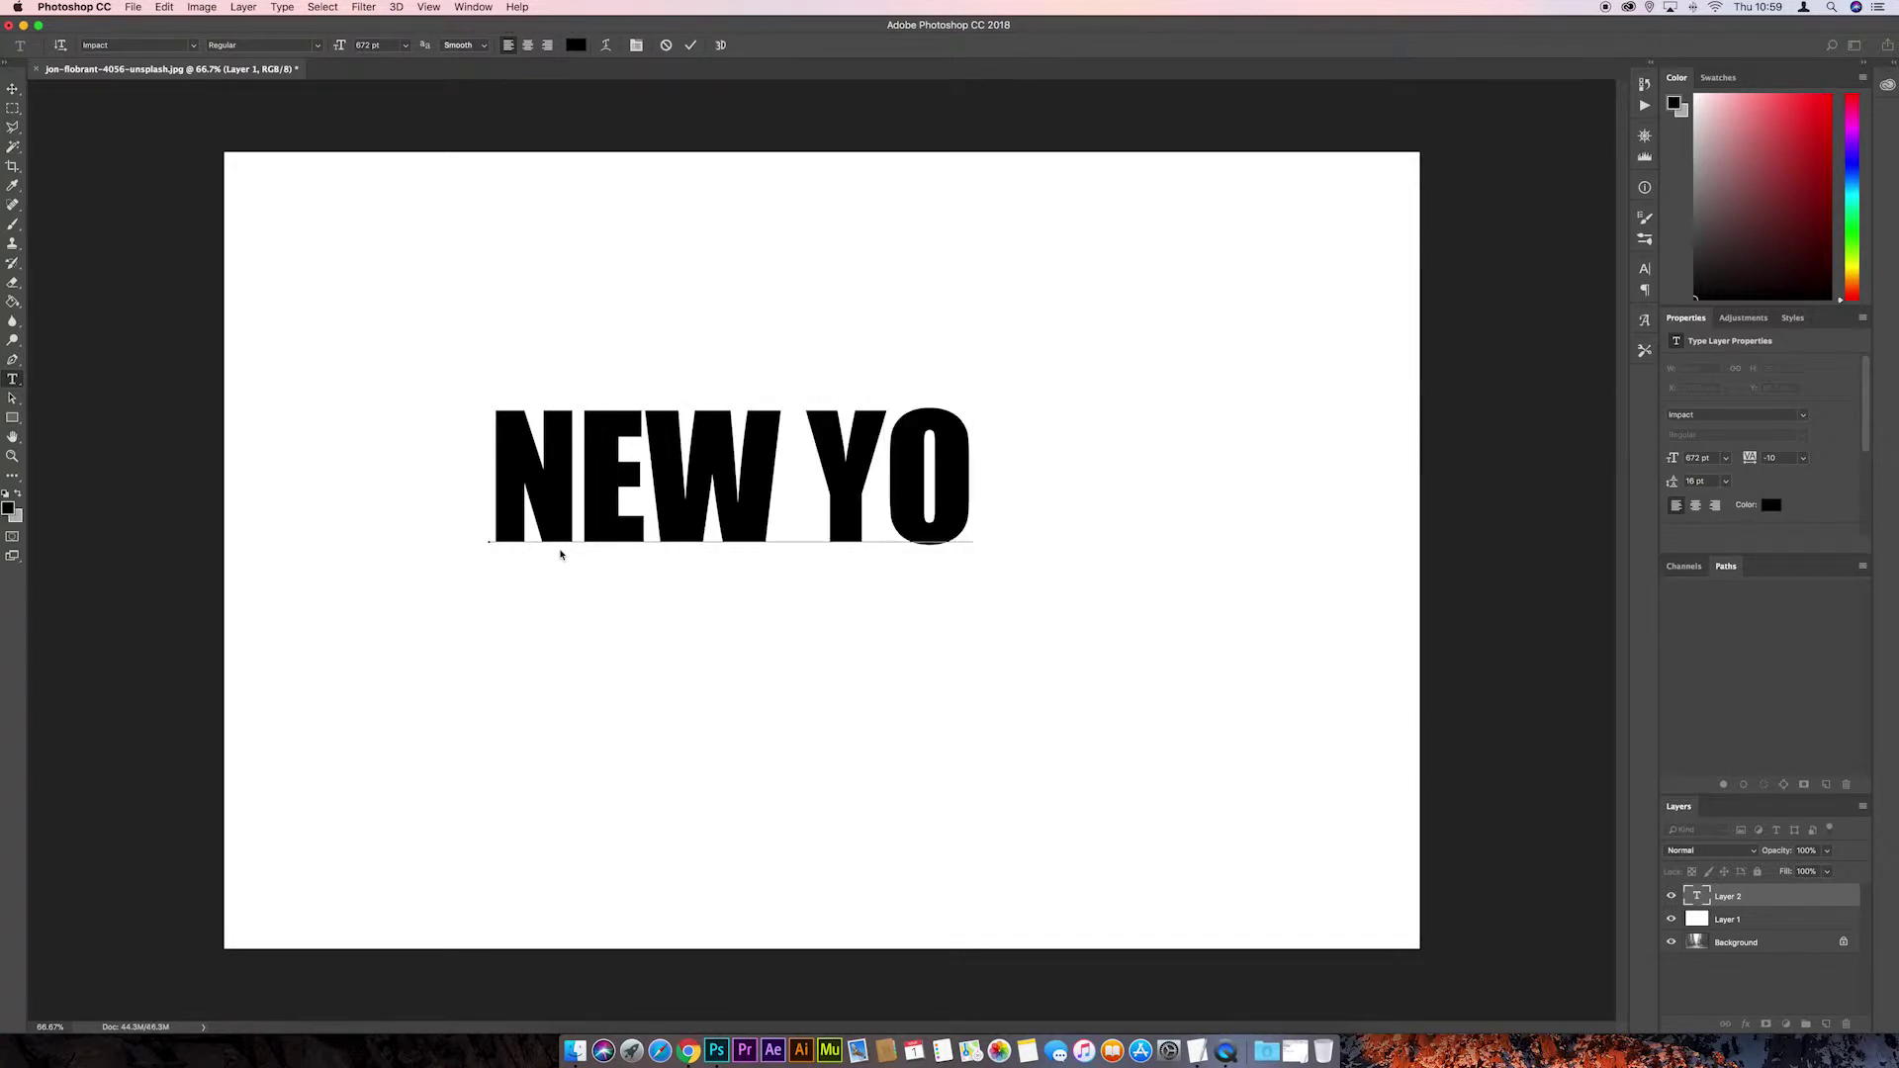
pyautogui.write('RK')
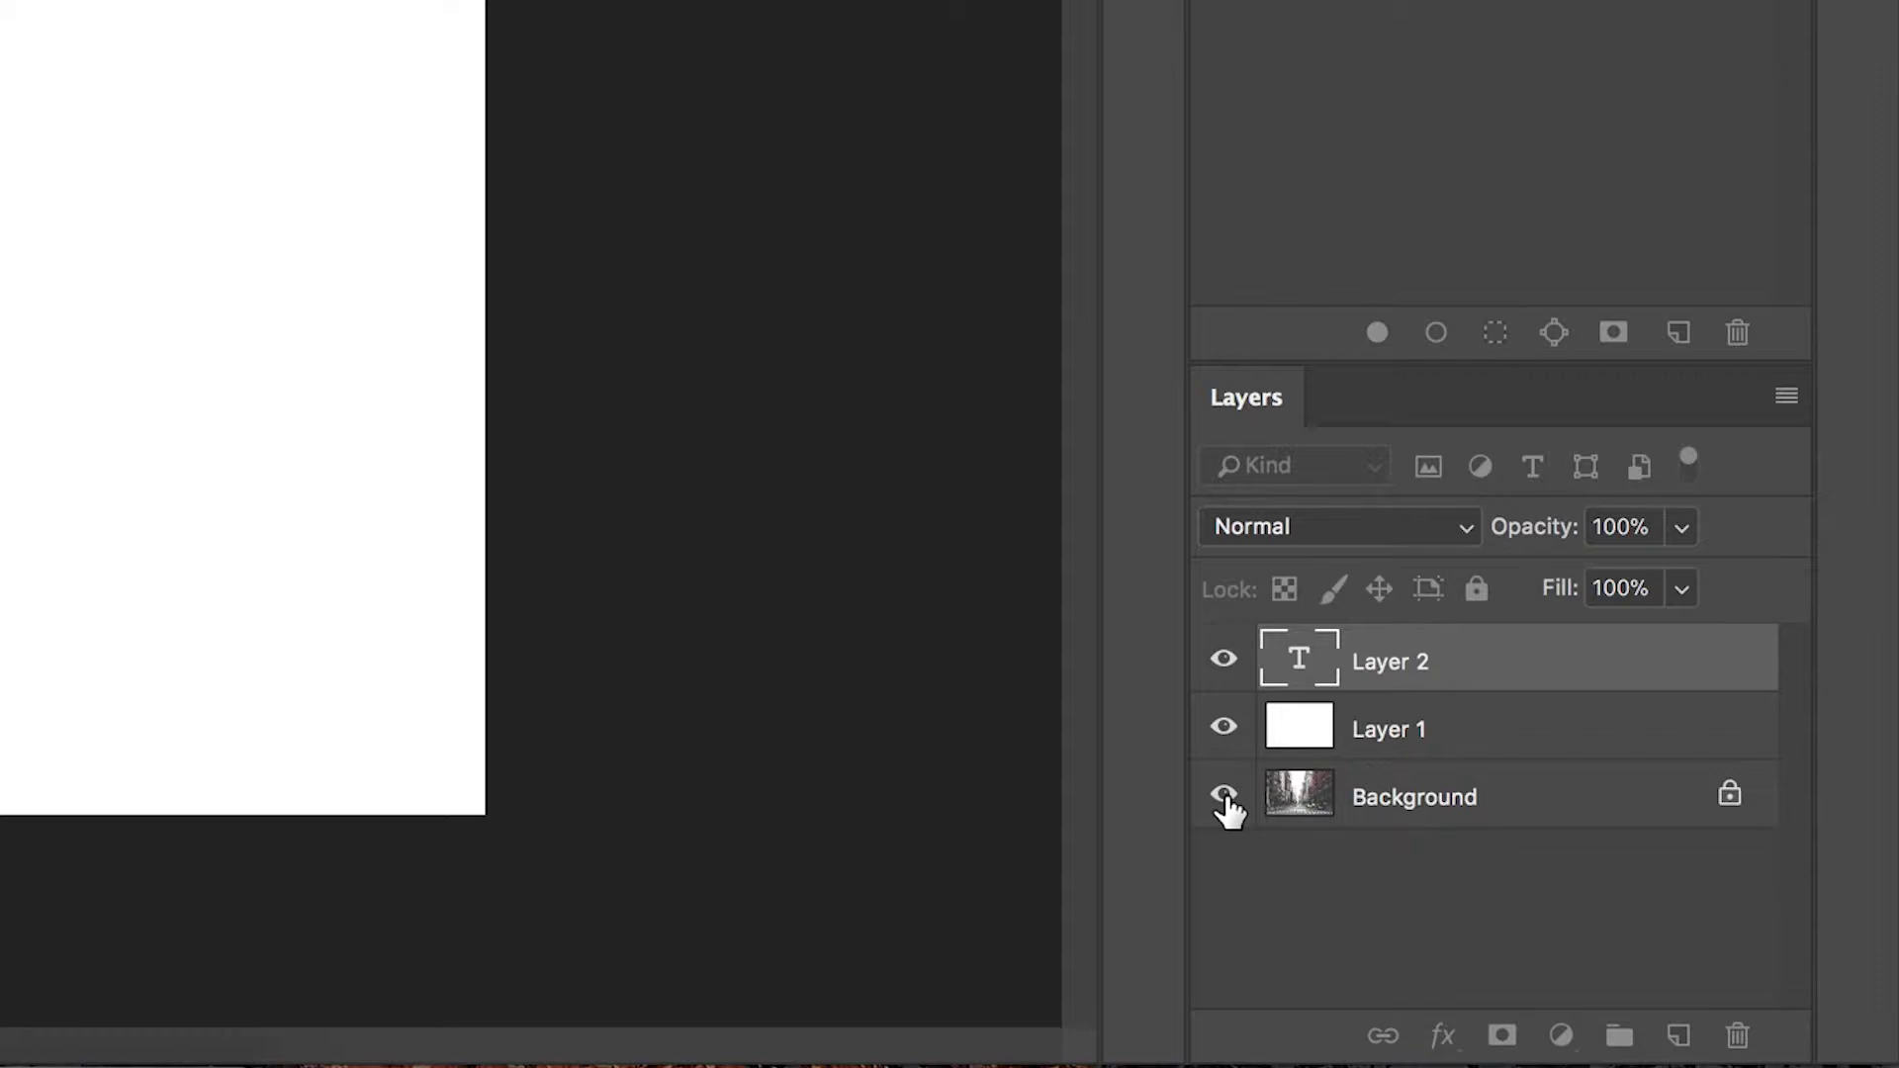
pyautogui.hotkey('ctrl', 'Return')
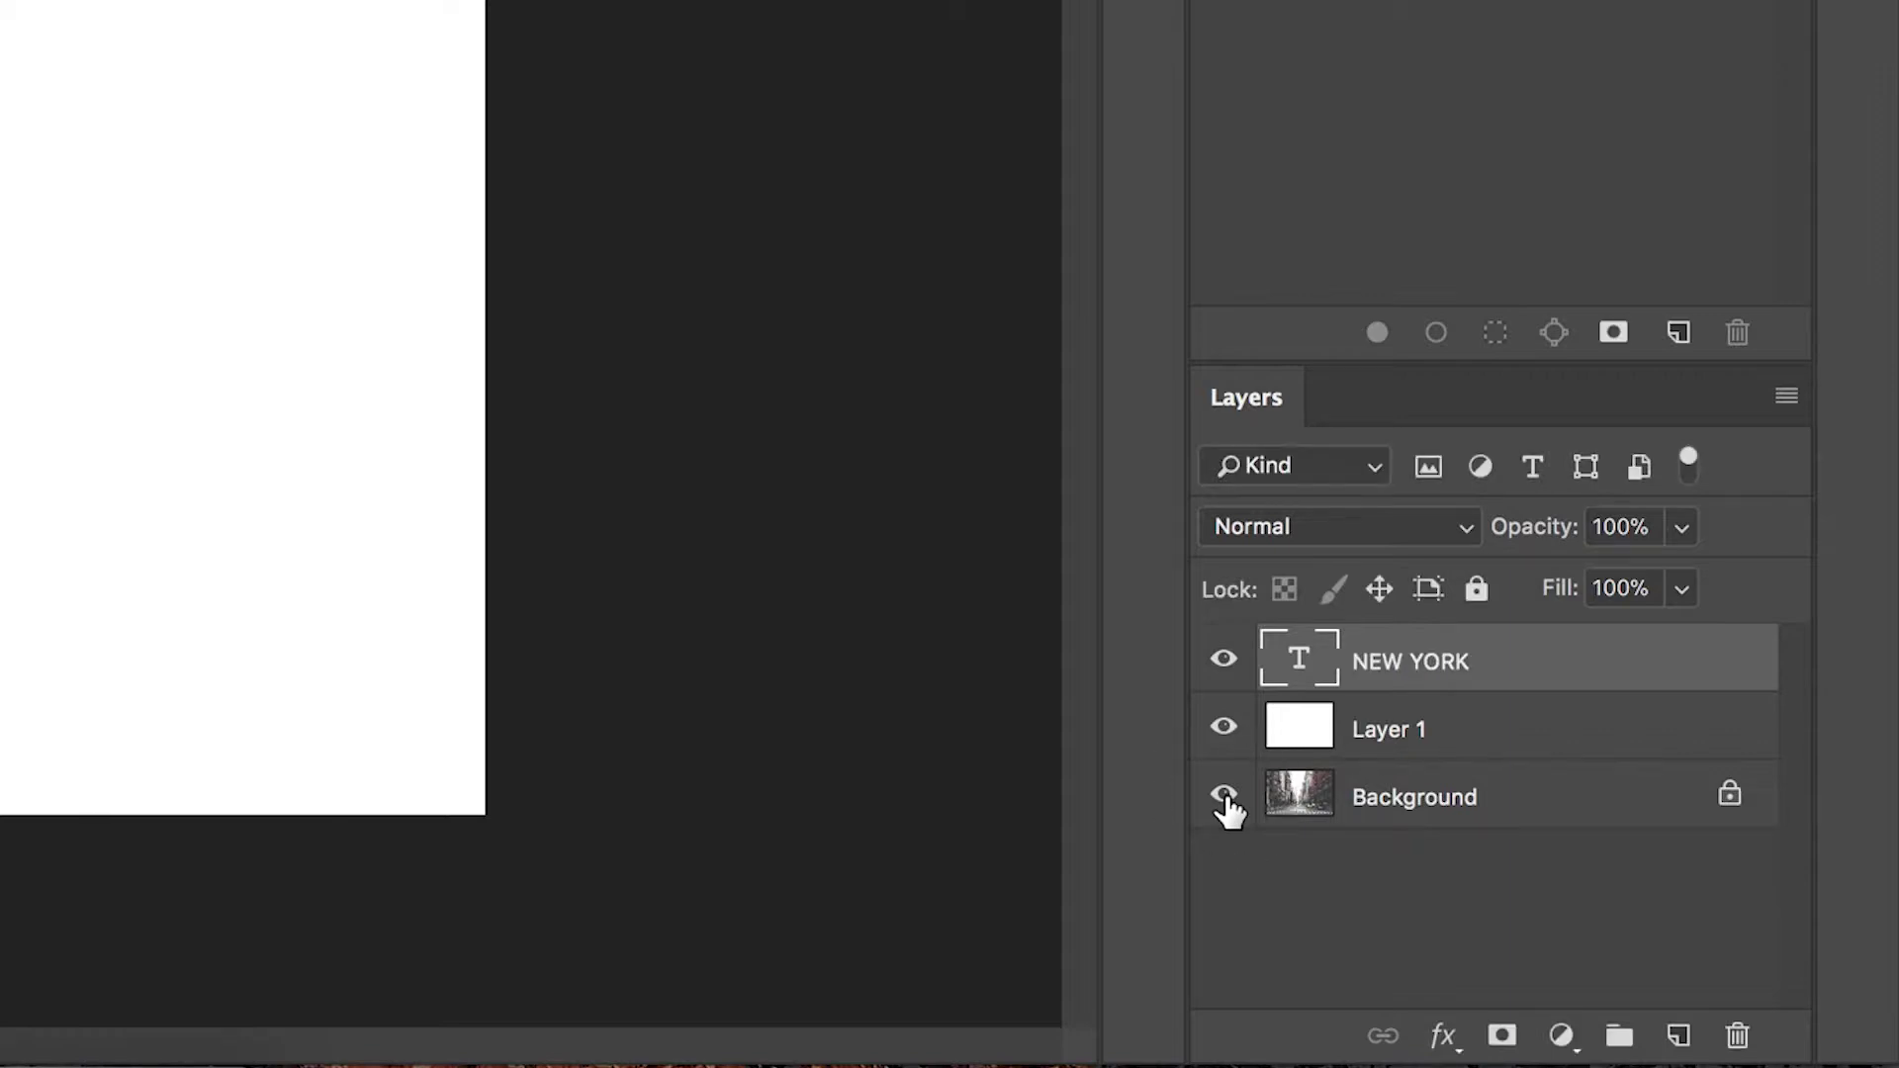
pyautogui.click(1225, 797)
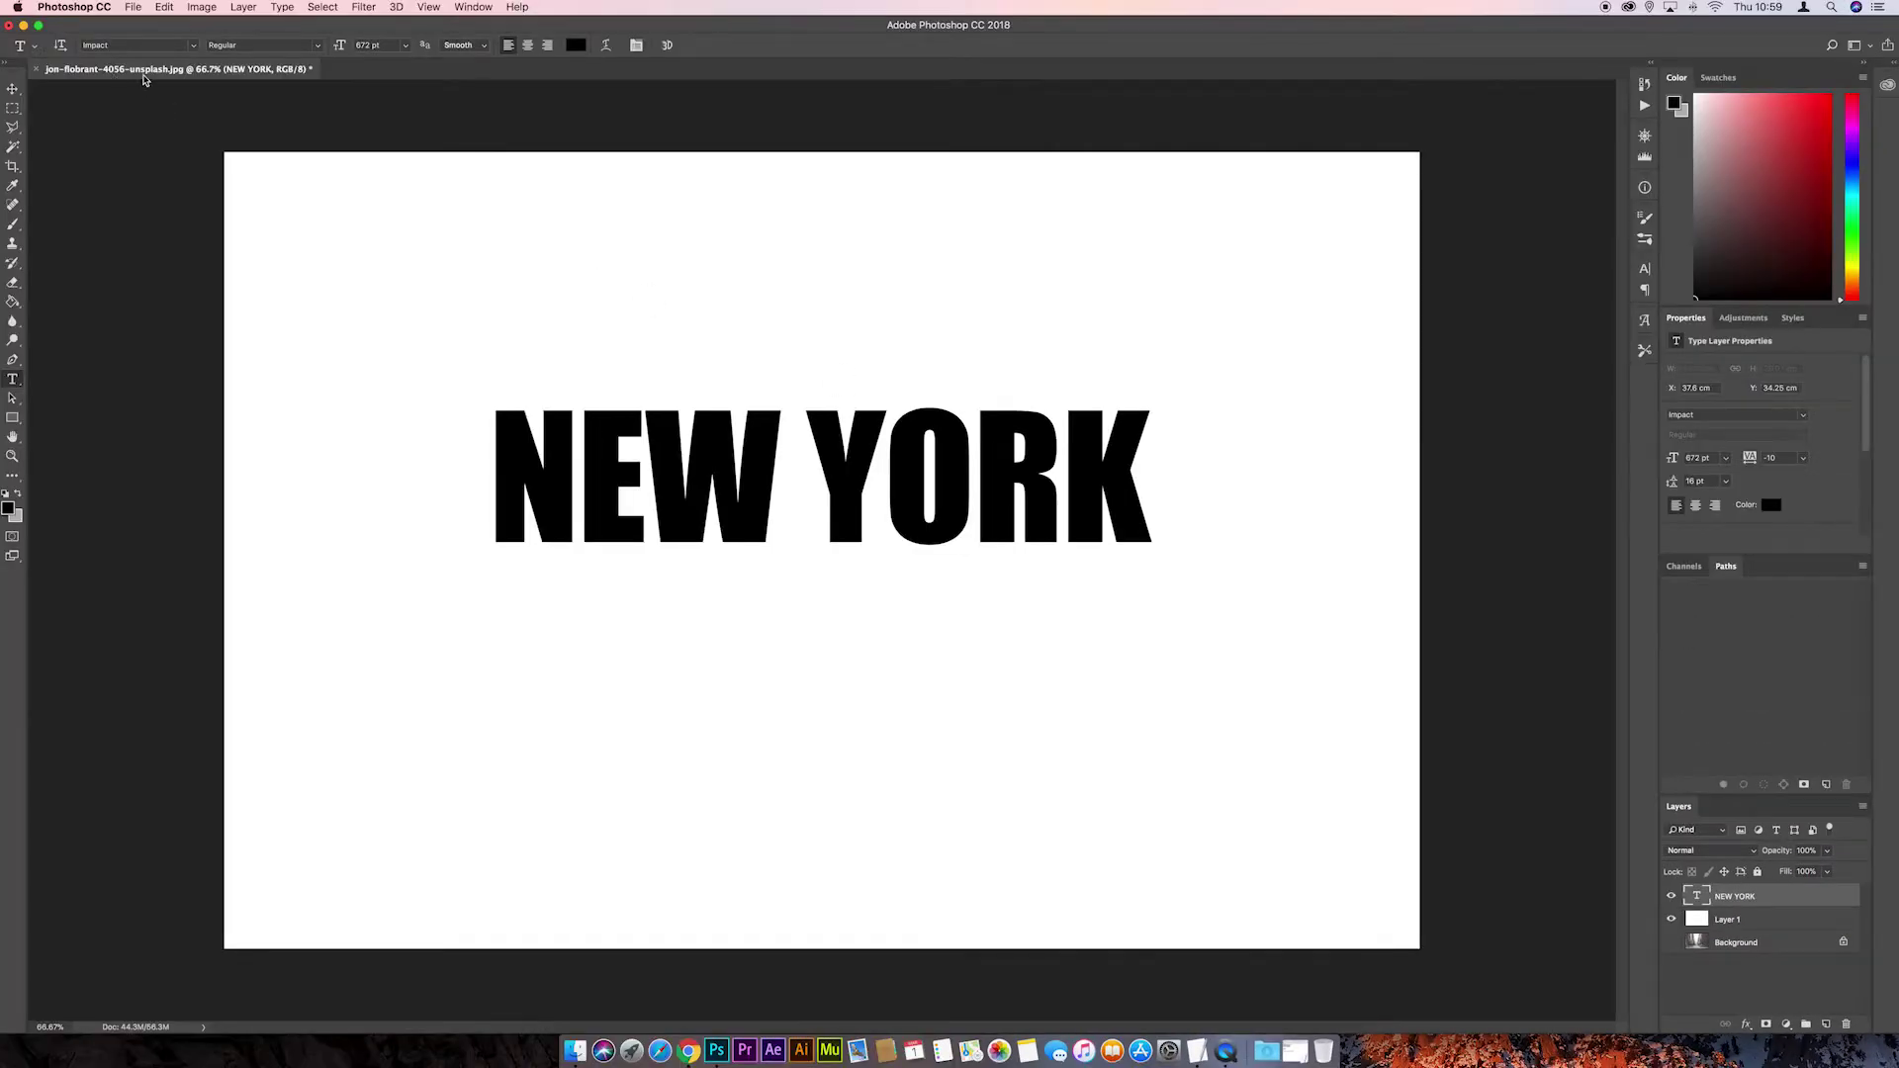
# Merge the NEW YORK text into the white layer and cut the O's inner white onto its own layer
pyautogui.click(248, 8)
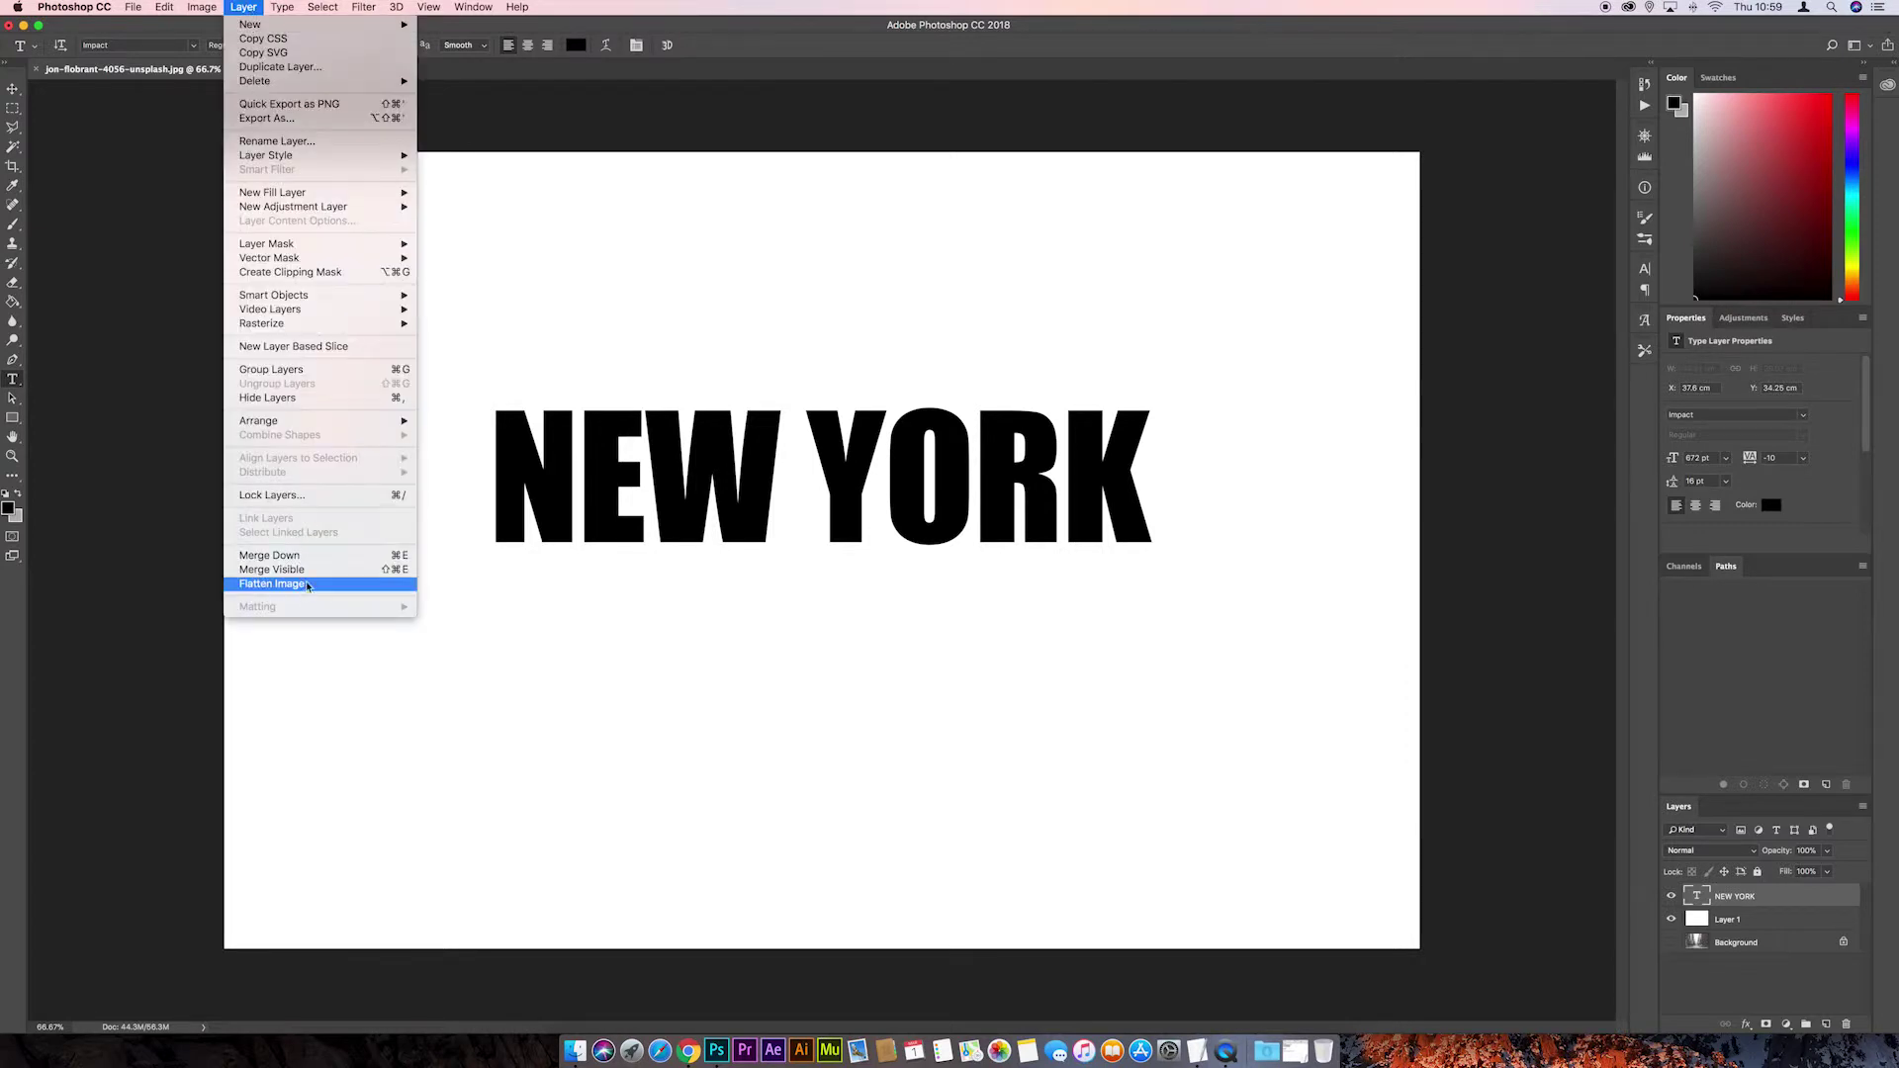
pyautogui.click(315, 560)
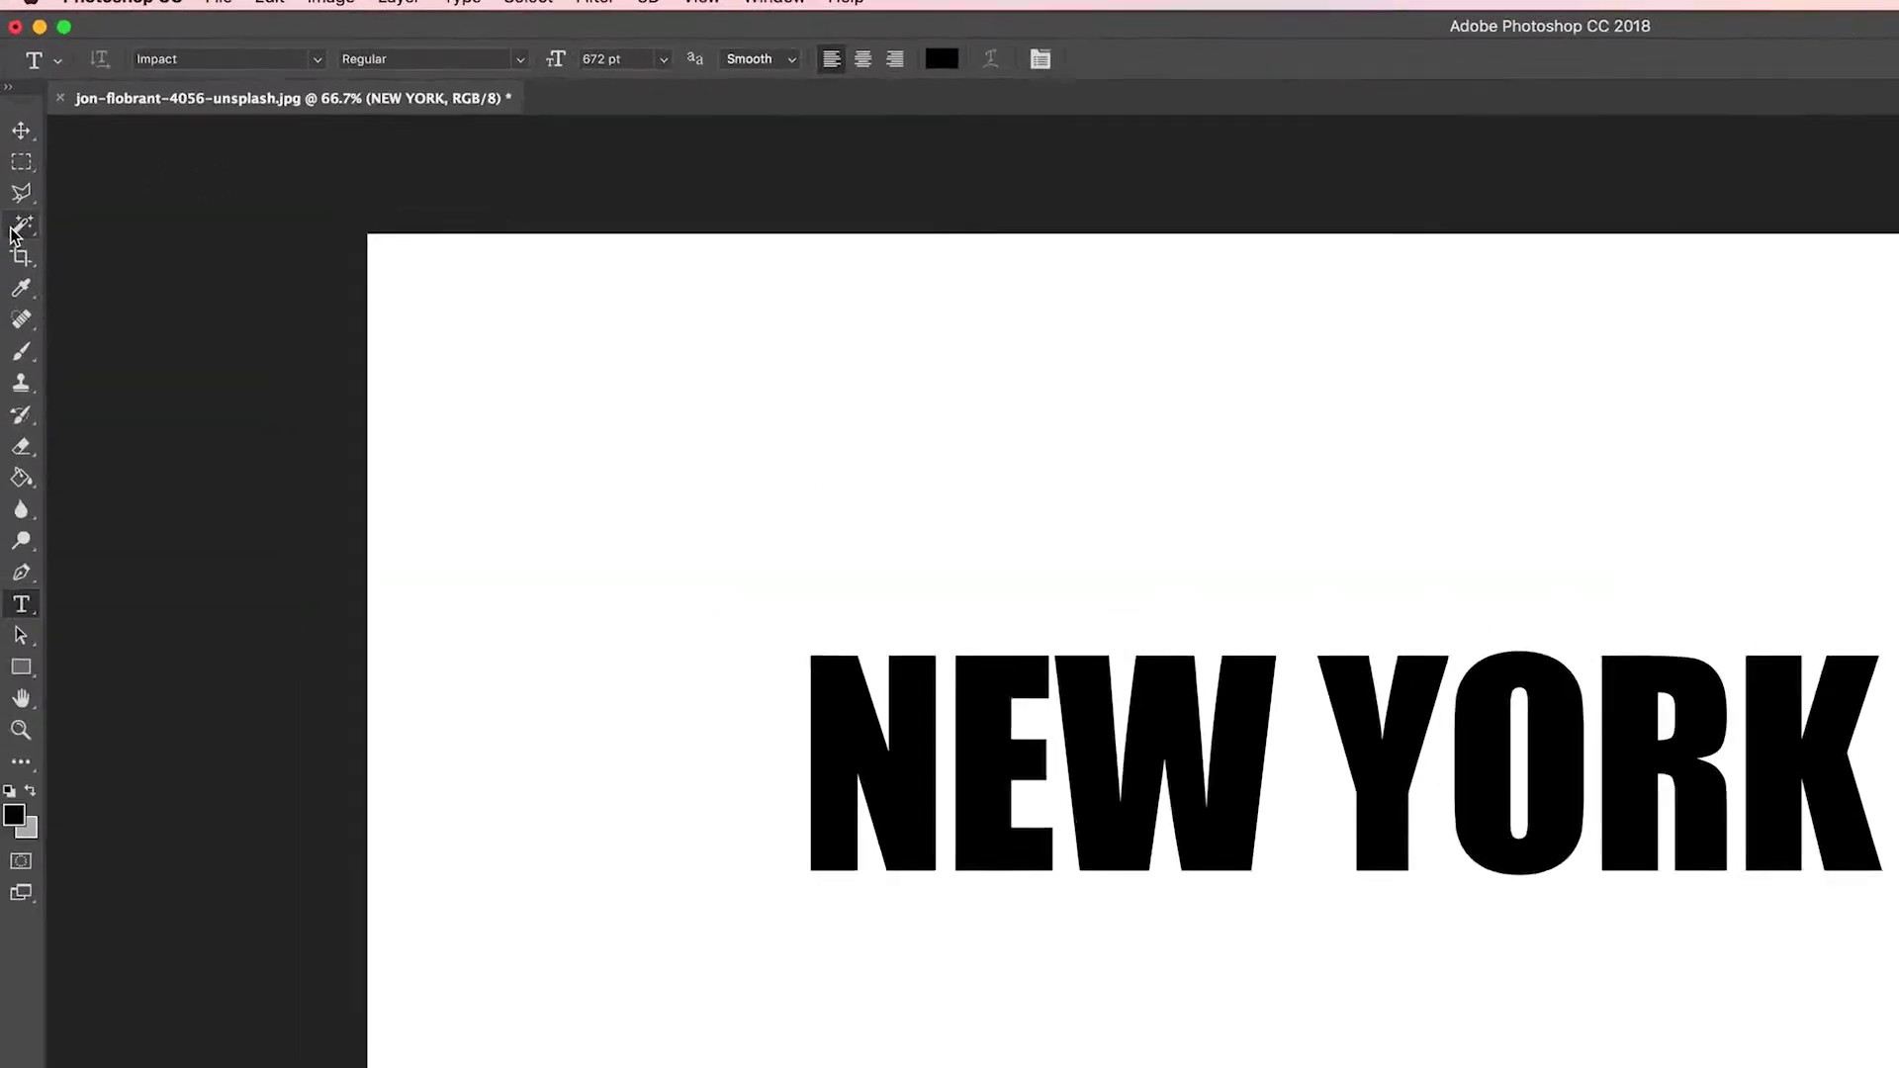
pyautogui.click(13, 146)
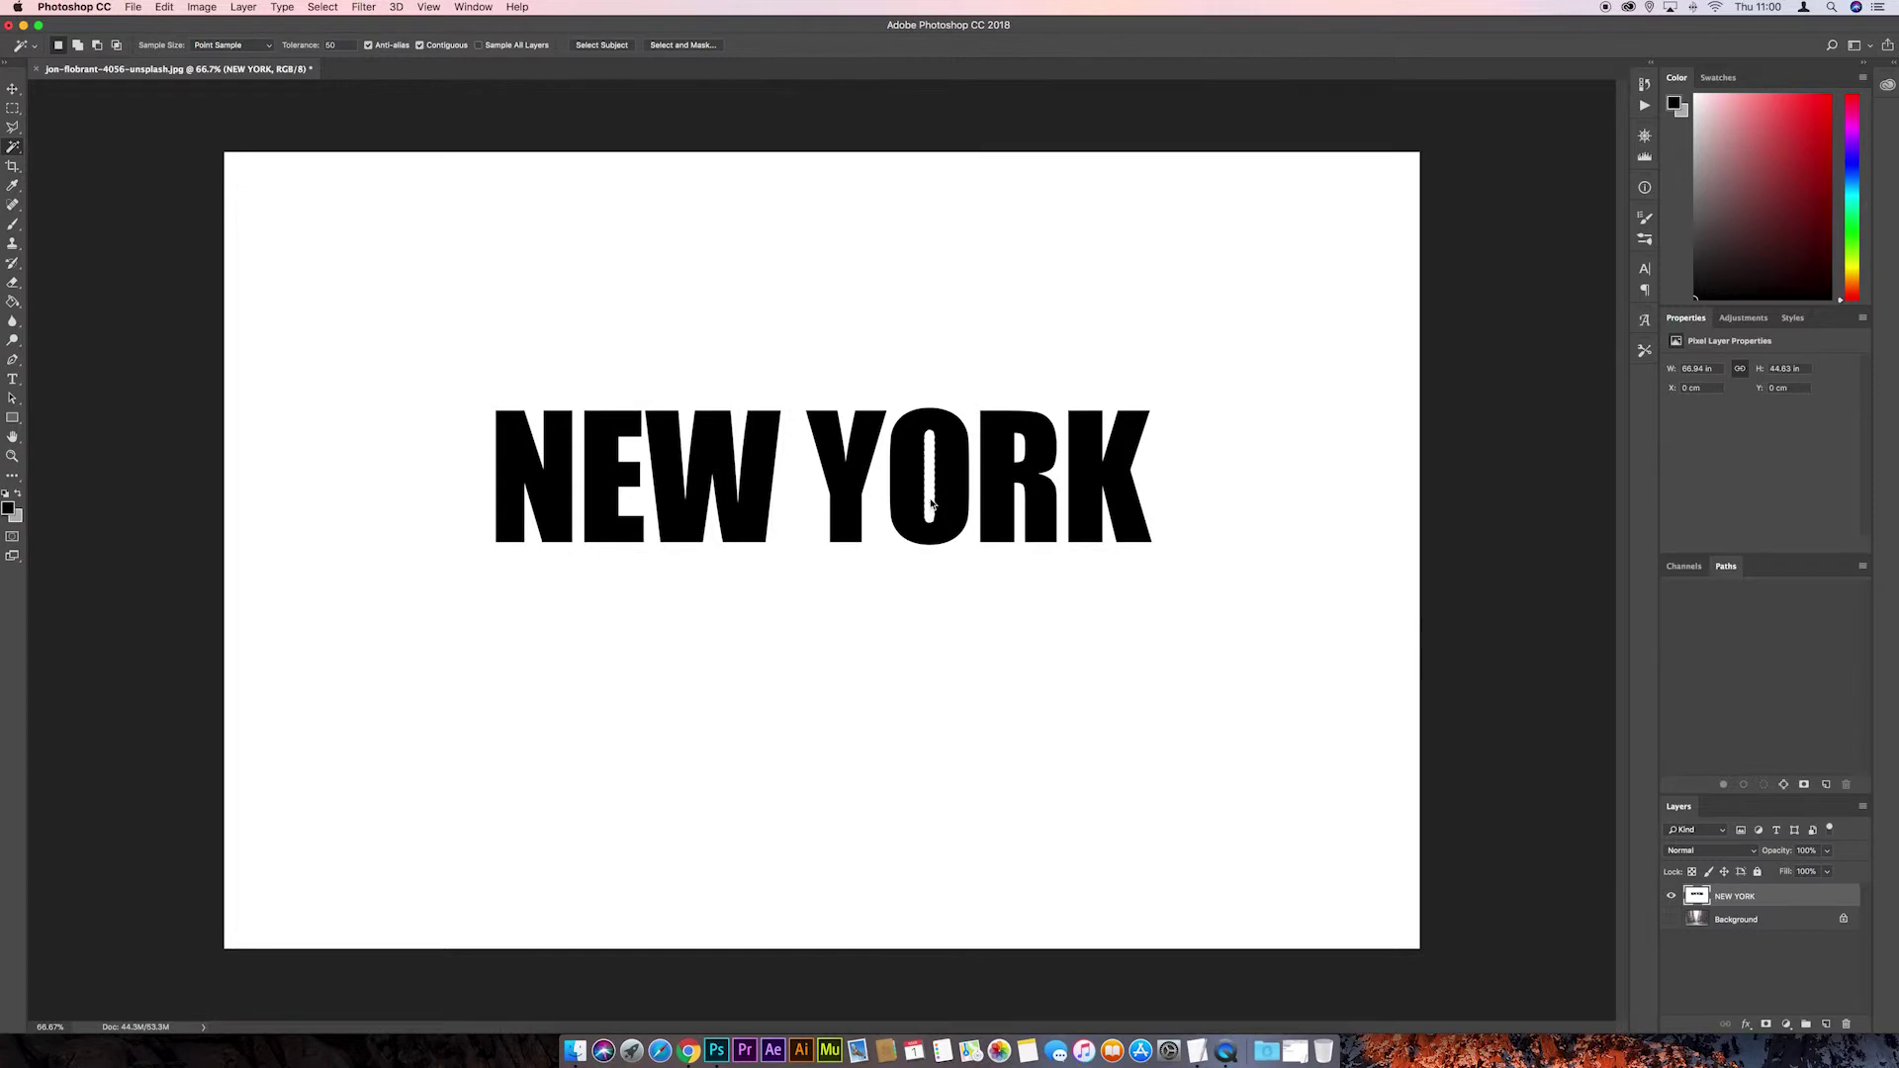
pyautogui.click(931, 501)
pyautogui.rightClick(930, 500)
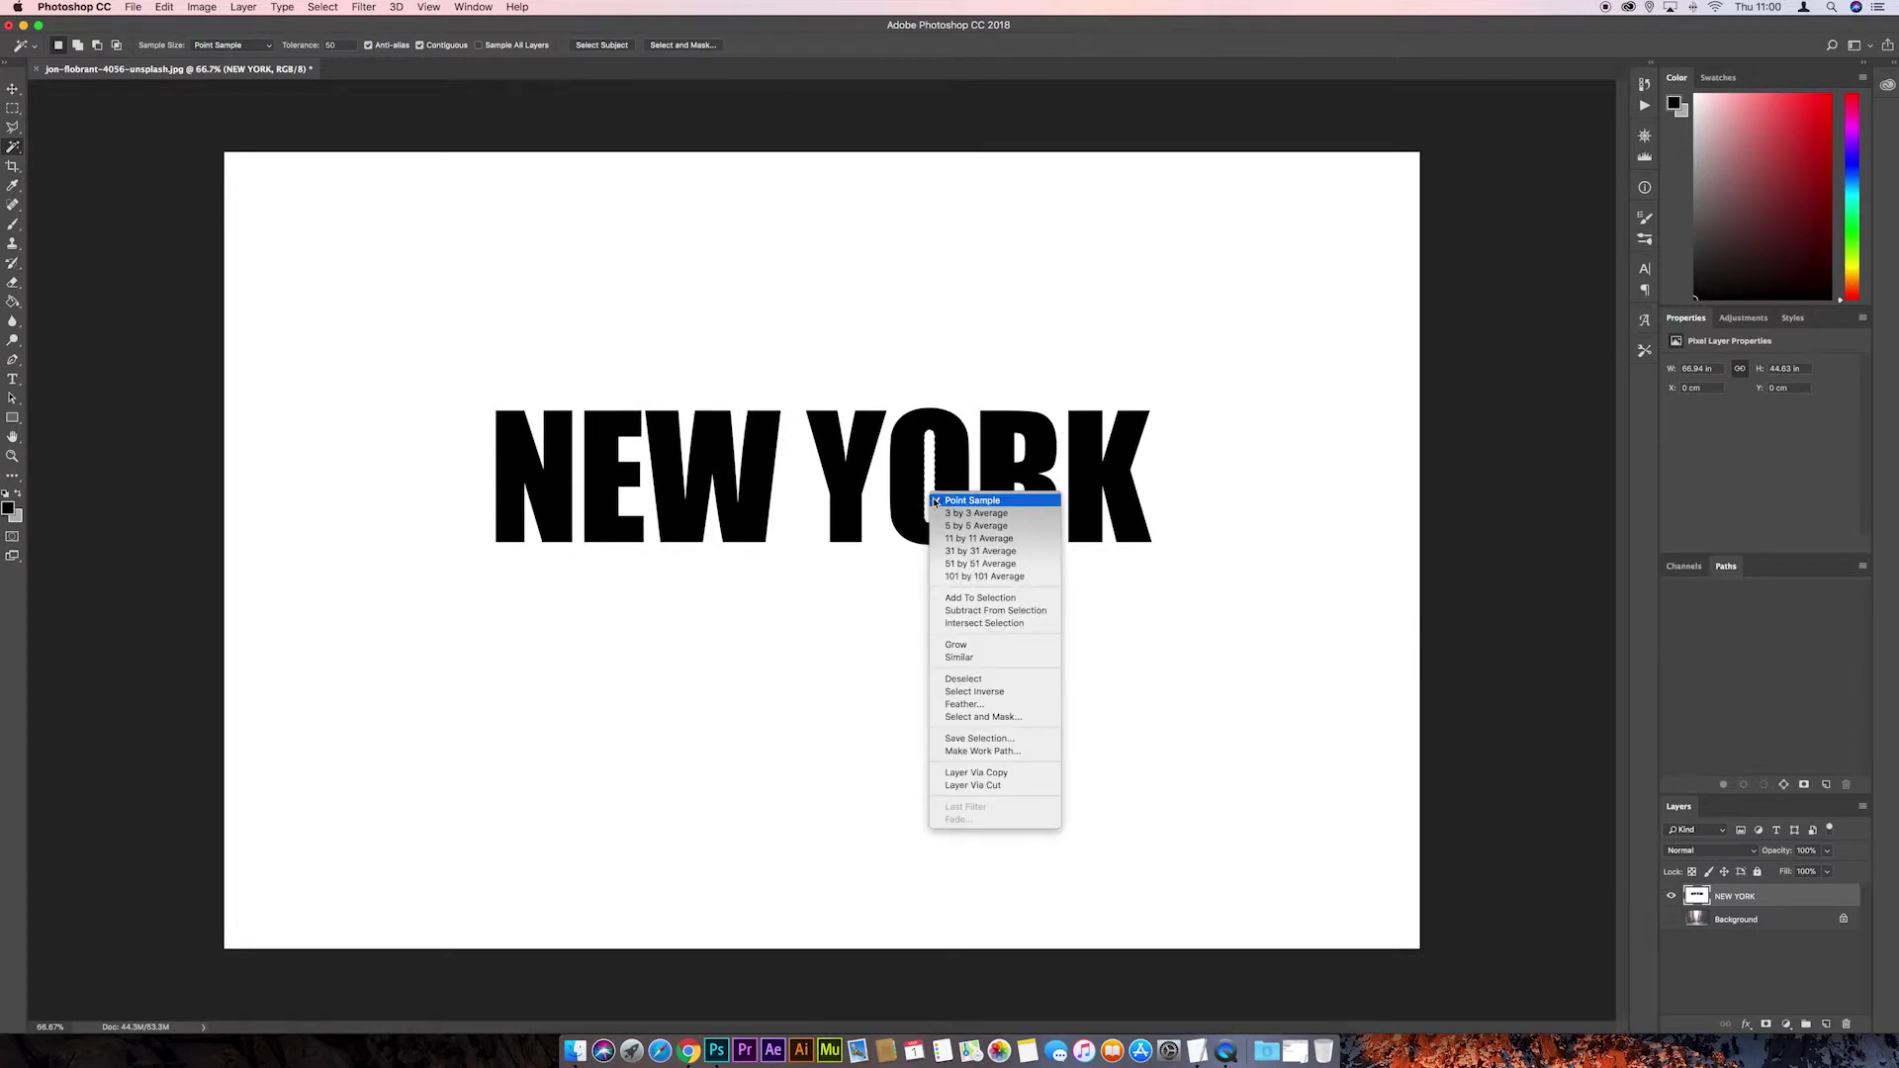
pyautogui.click(969, 786)
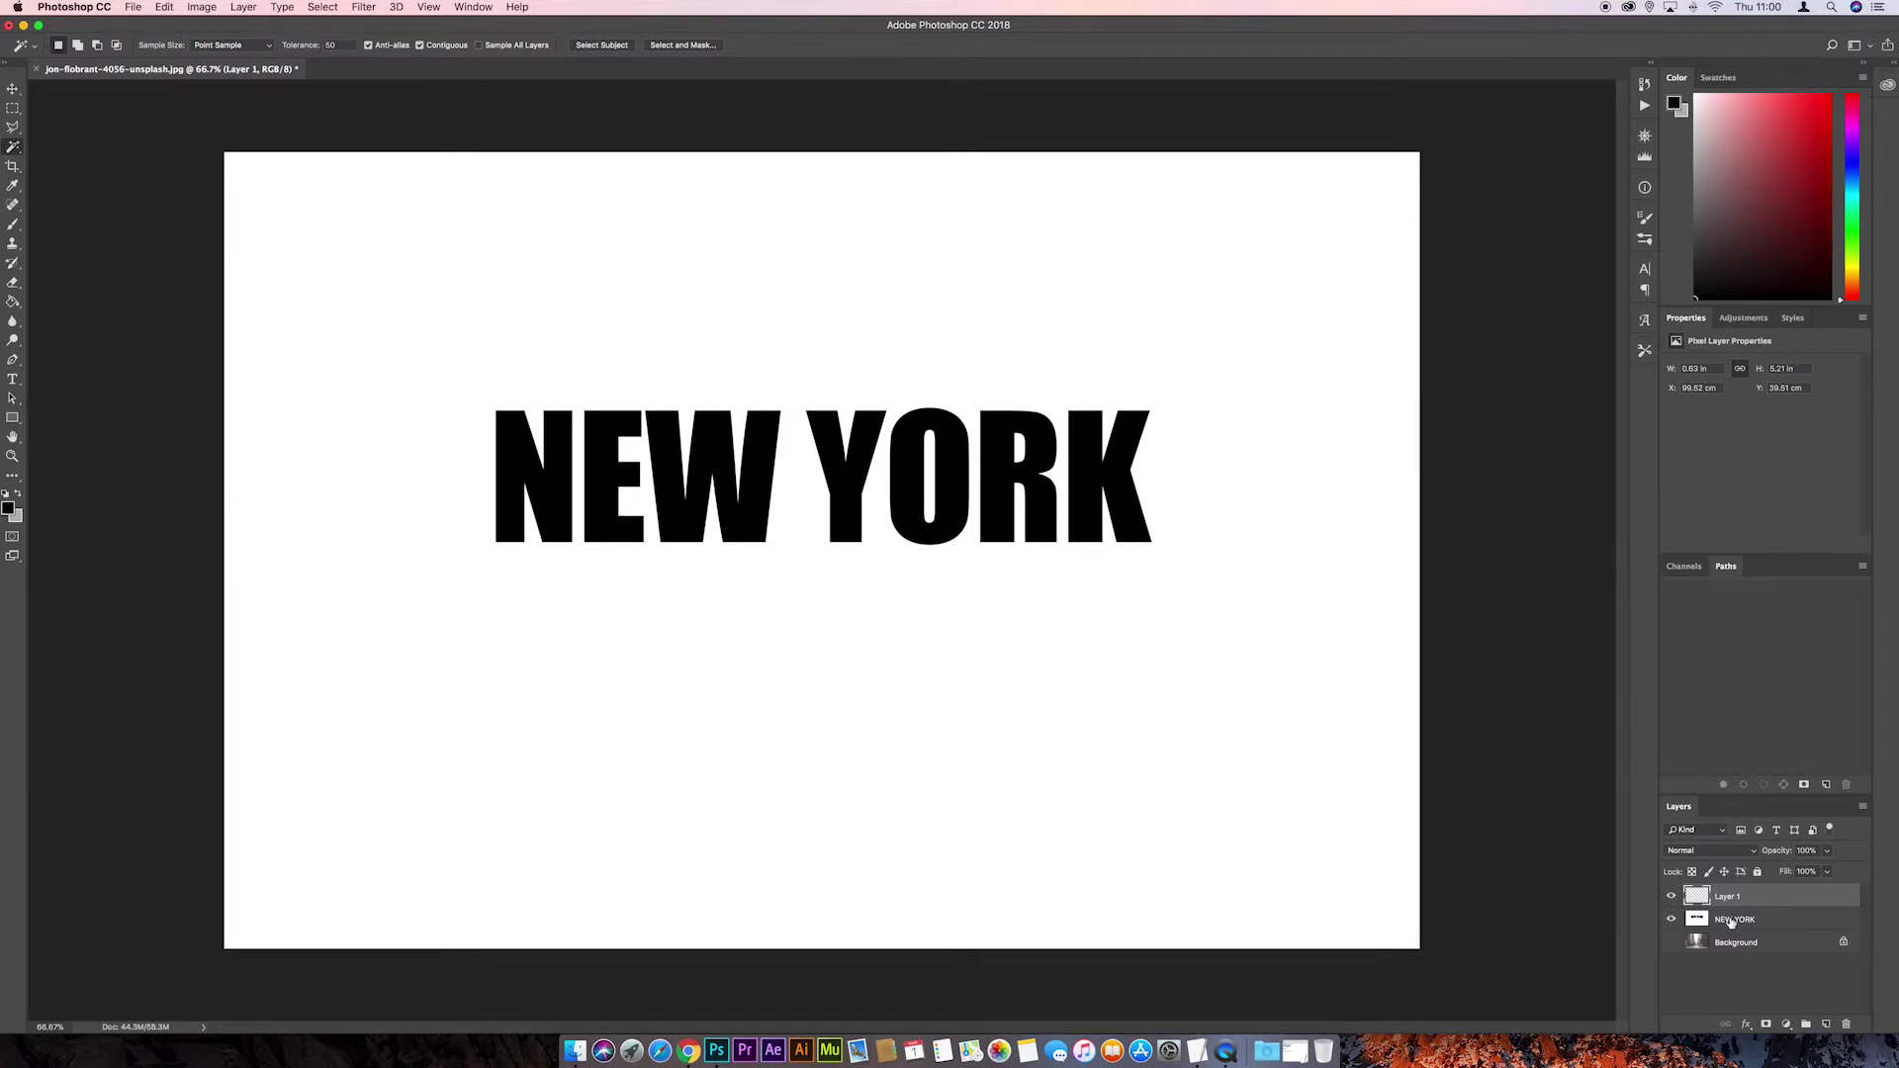
# Cut the selected part of the R from the NEW YORK layer onto Layer 2
pyautogui.click(1731, 921)
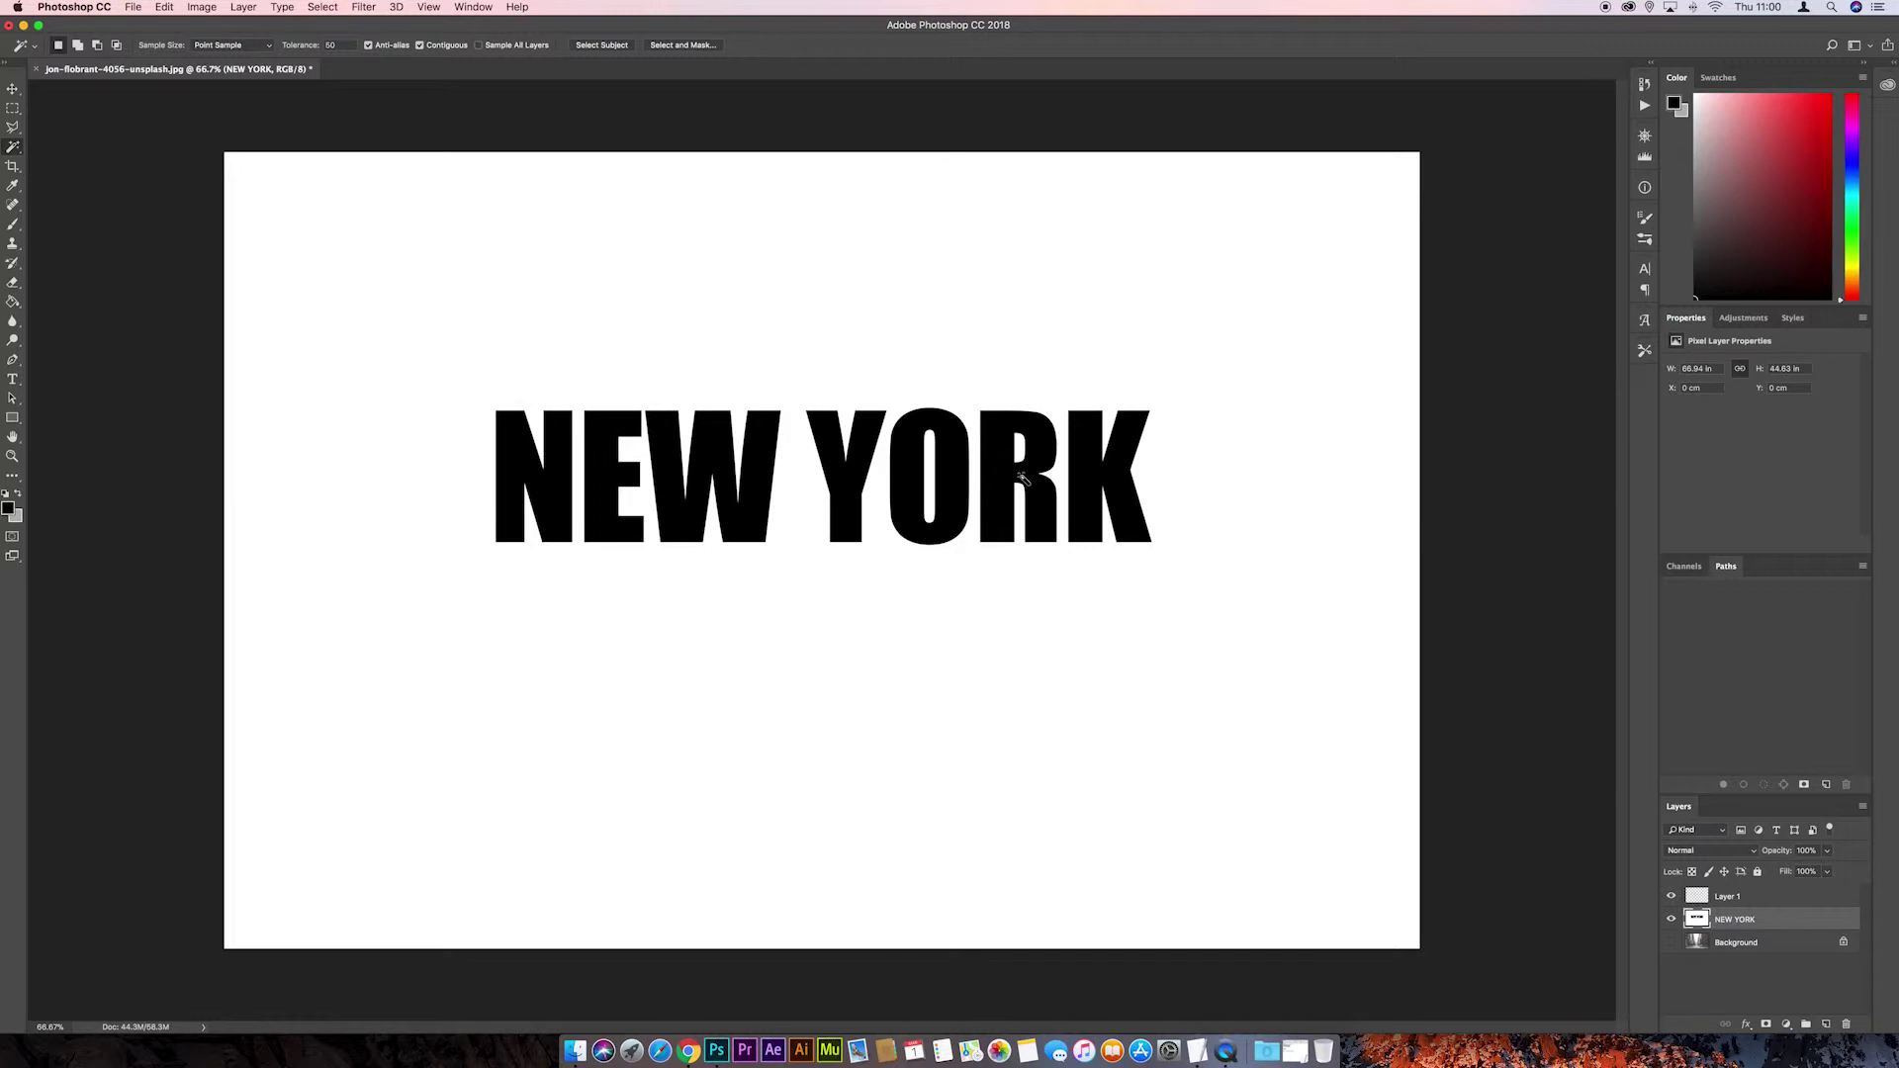
pyautogui.rightClick(1020, 454)
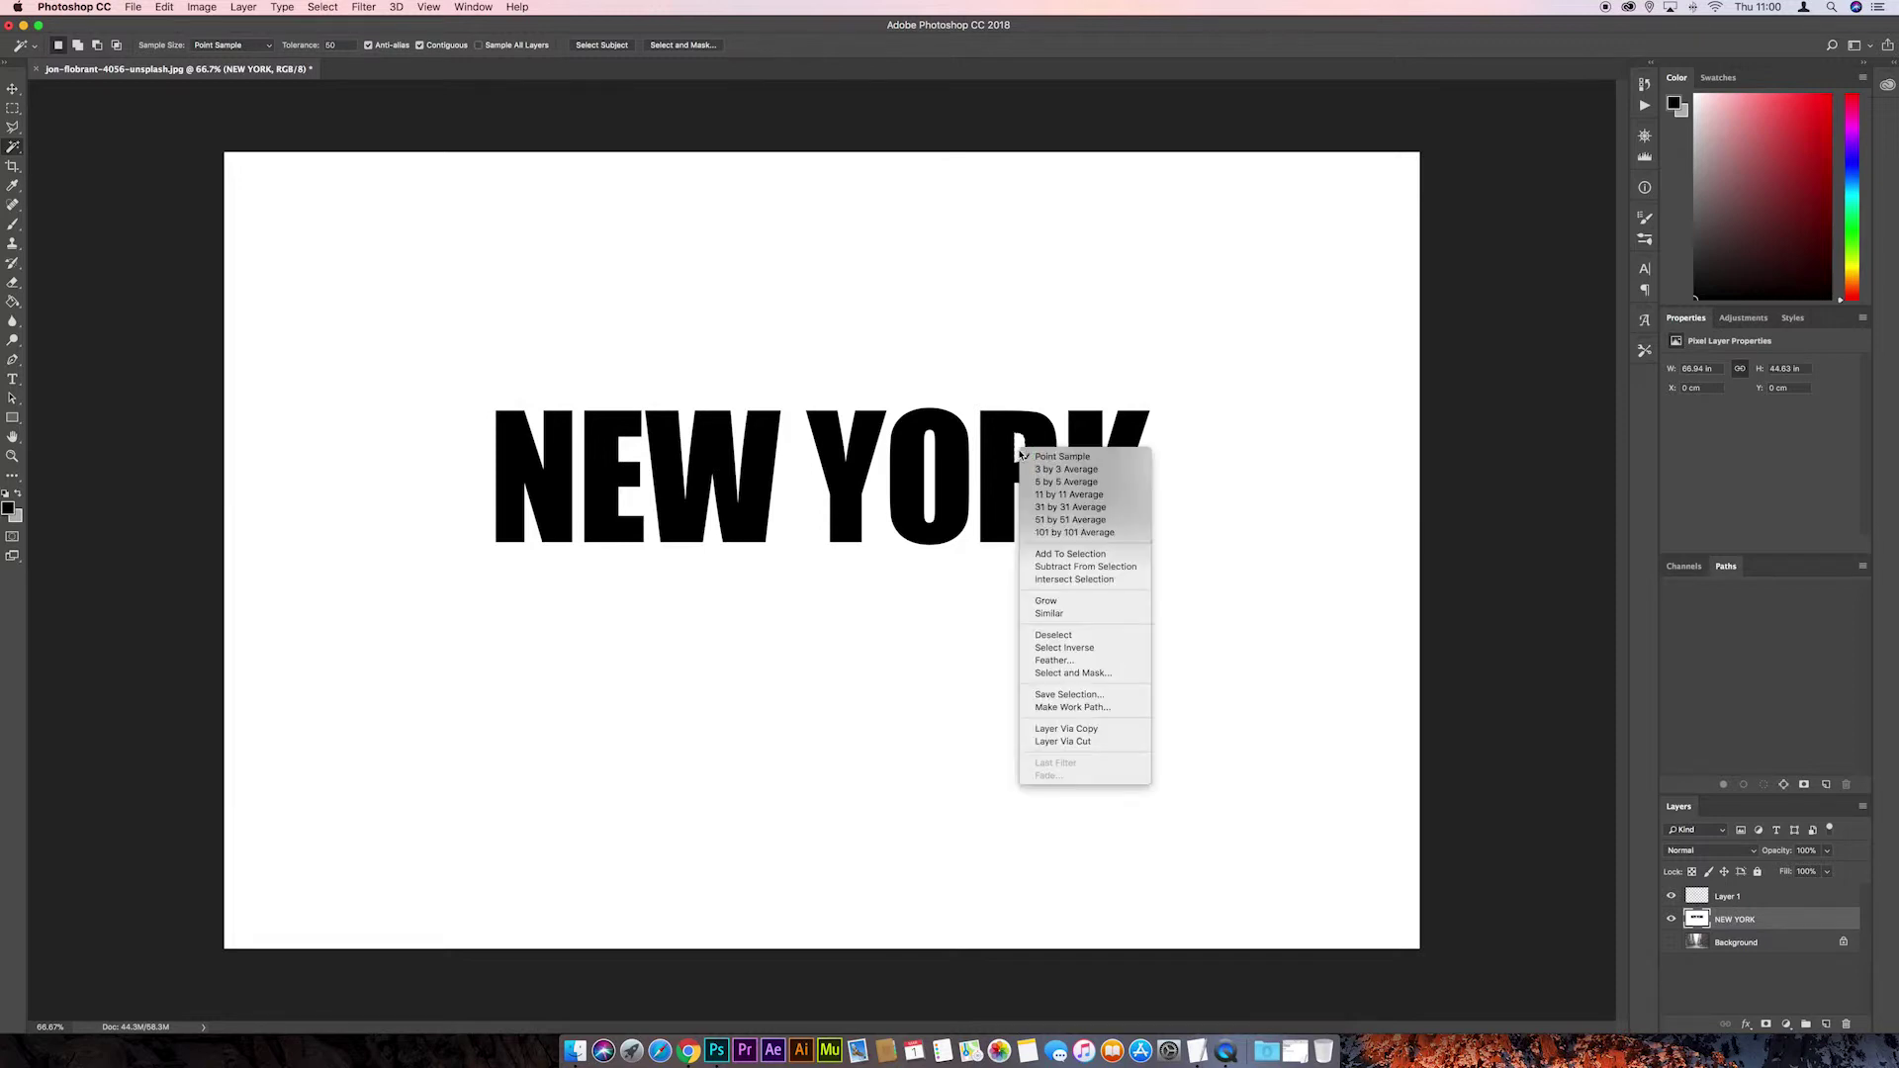
pyautogui.click(1058, 744)
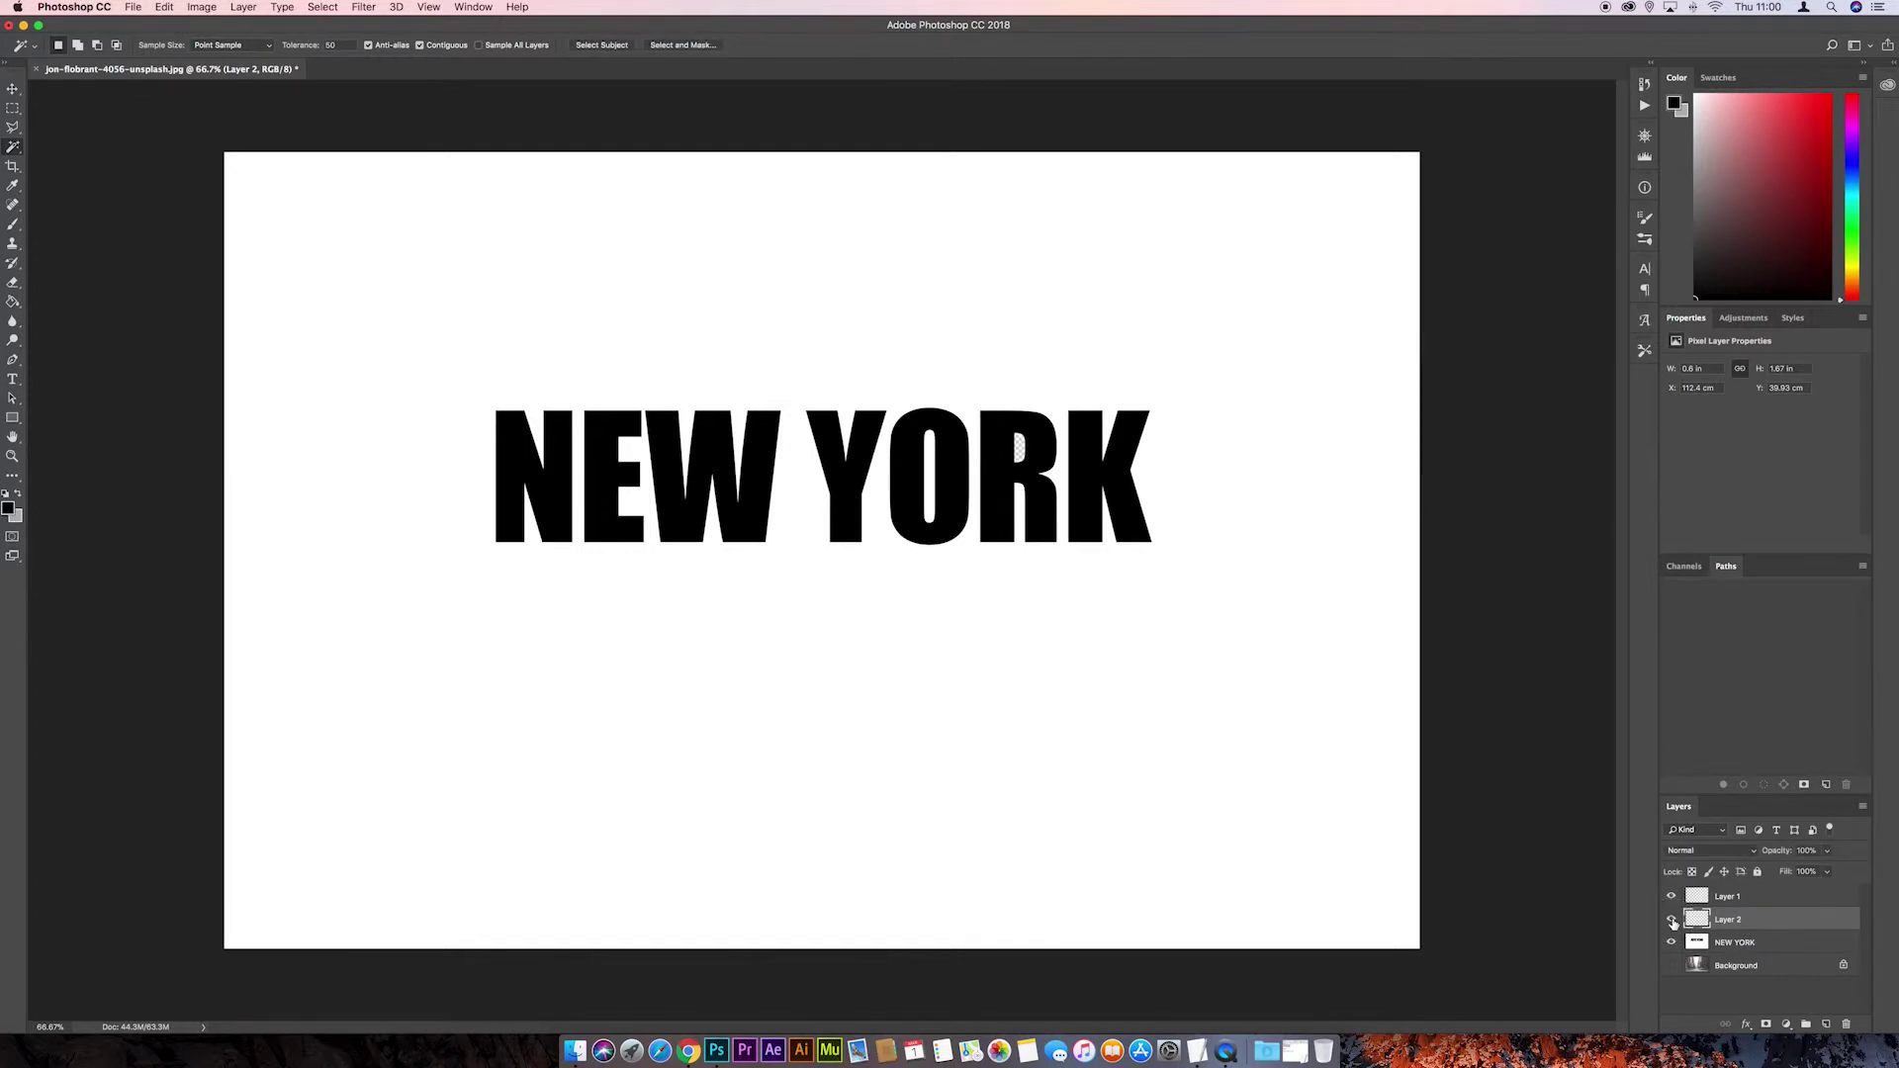
# On the NEW YORK layer, select the white surround, inverse it, delete the letters, and deselect
pyautogui.click(1776, 949)
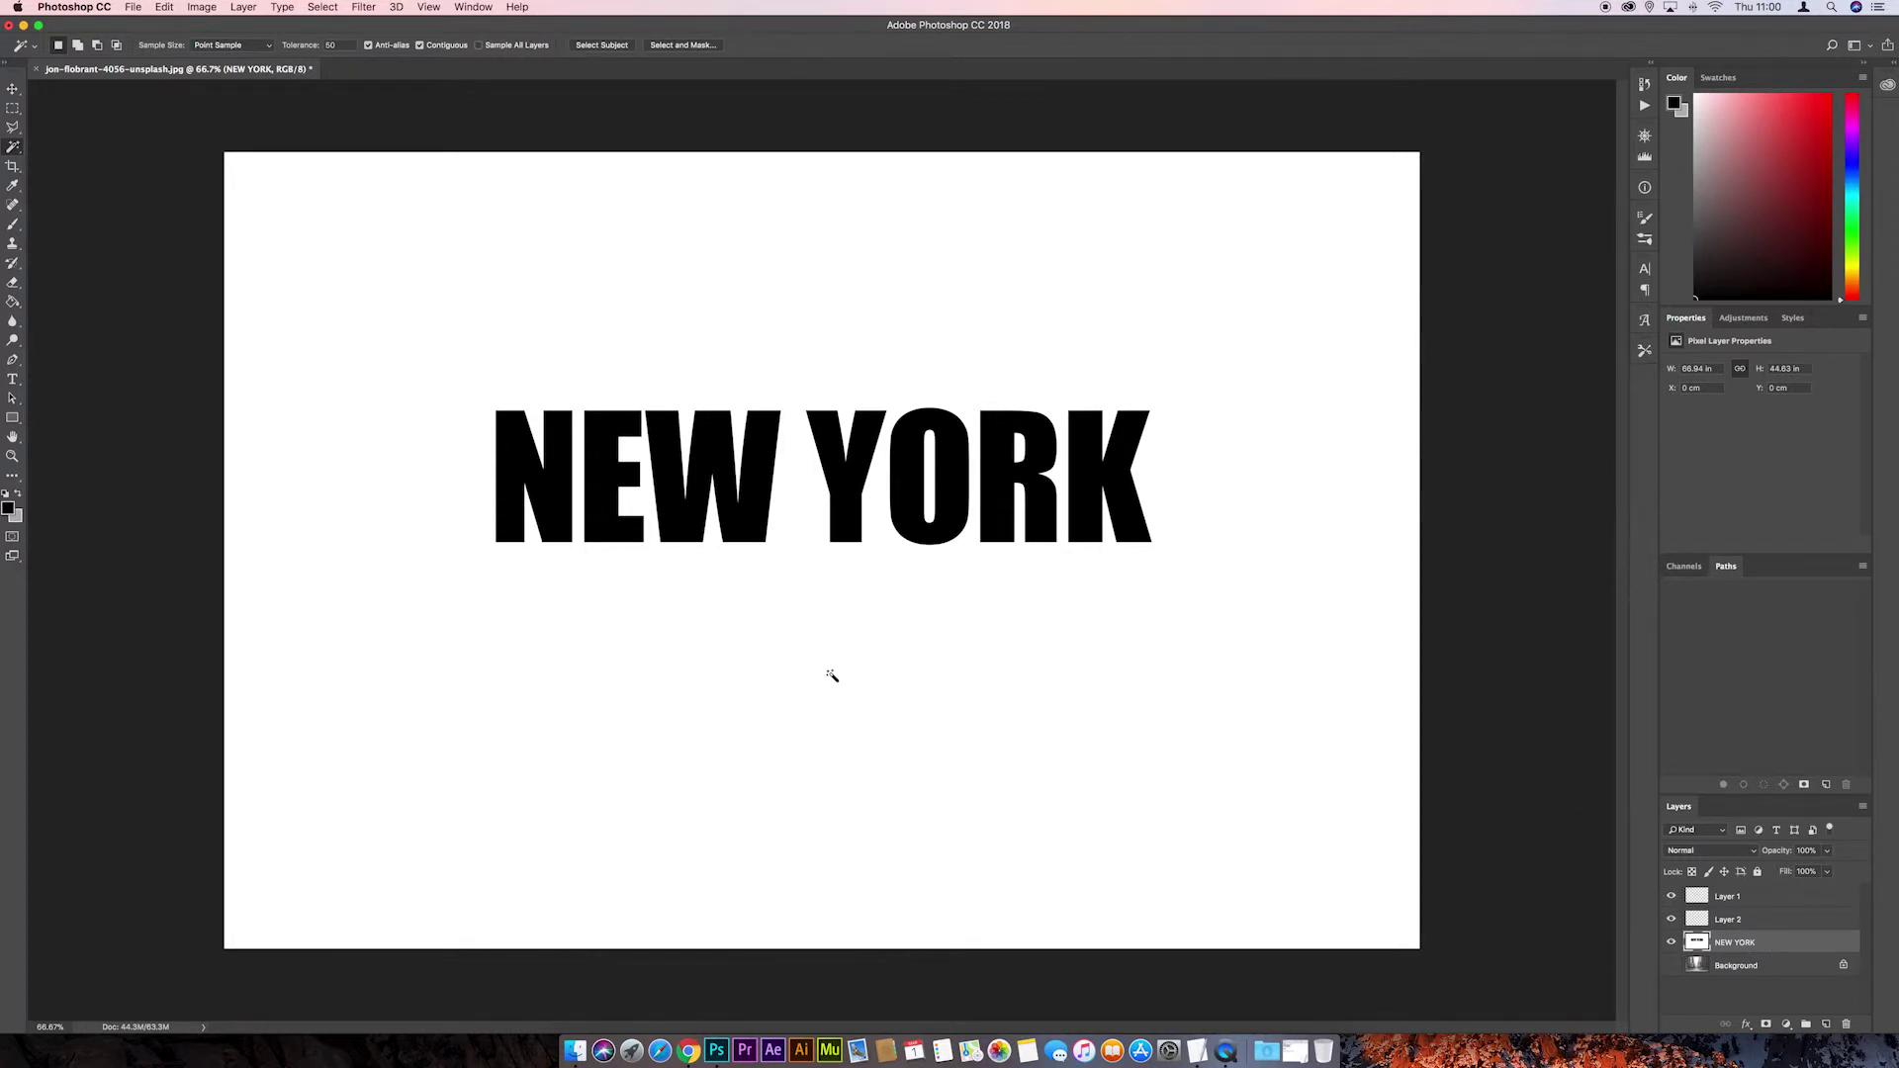
pyautogui.click(832, 676)
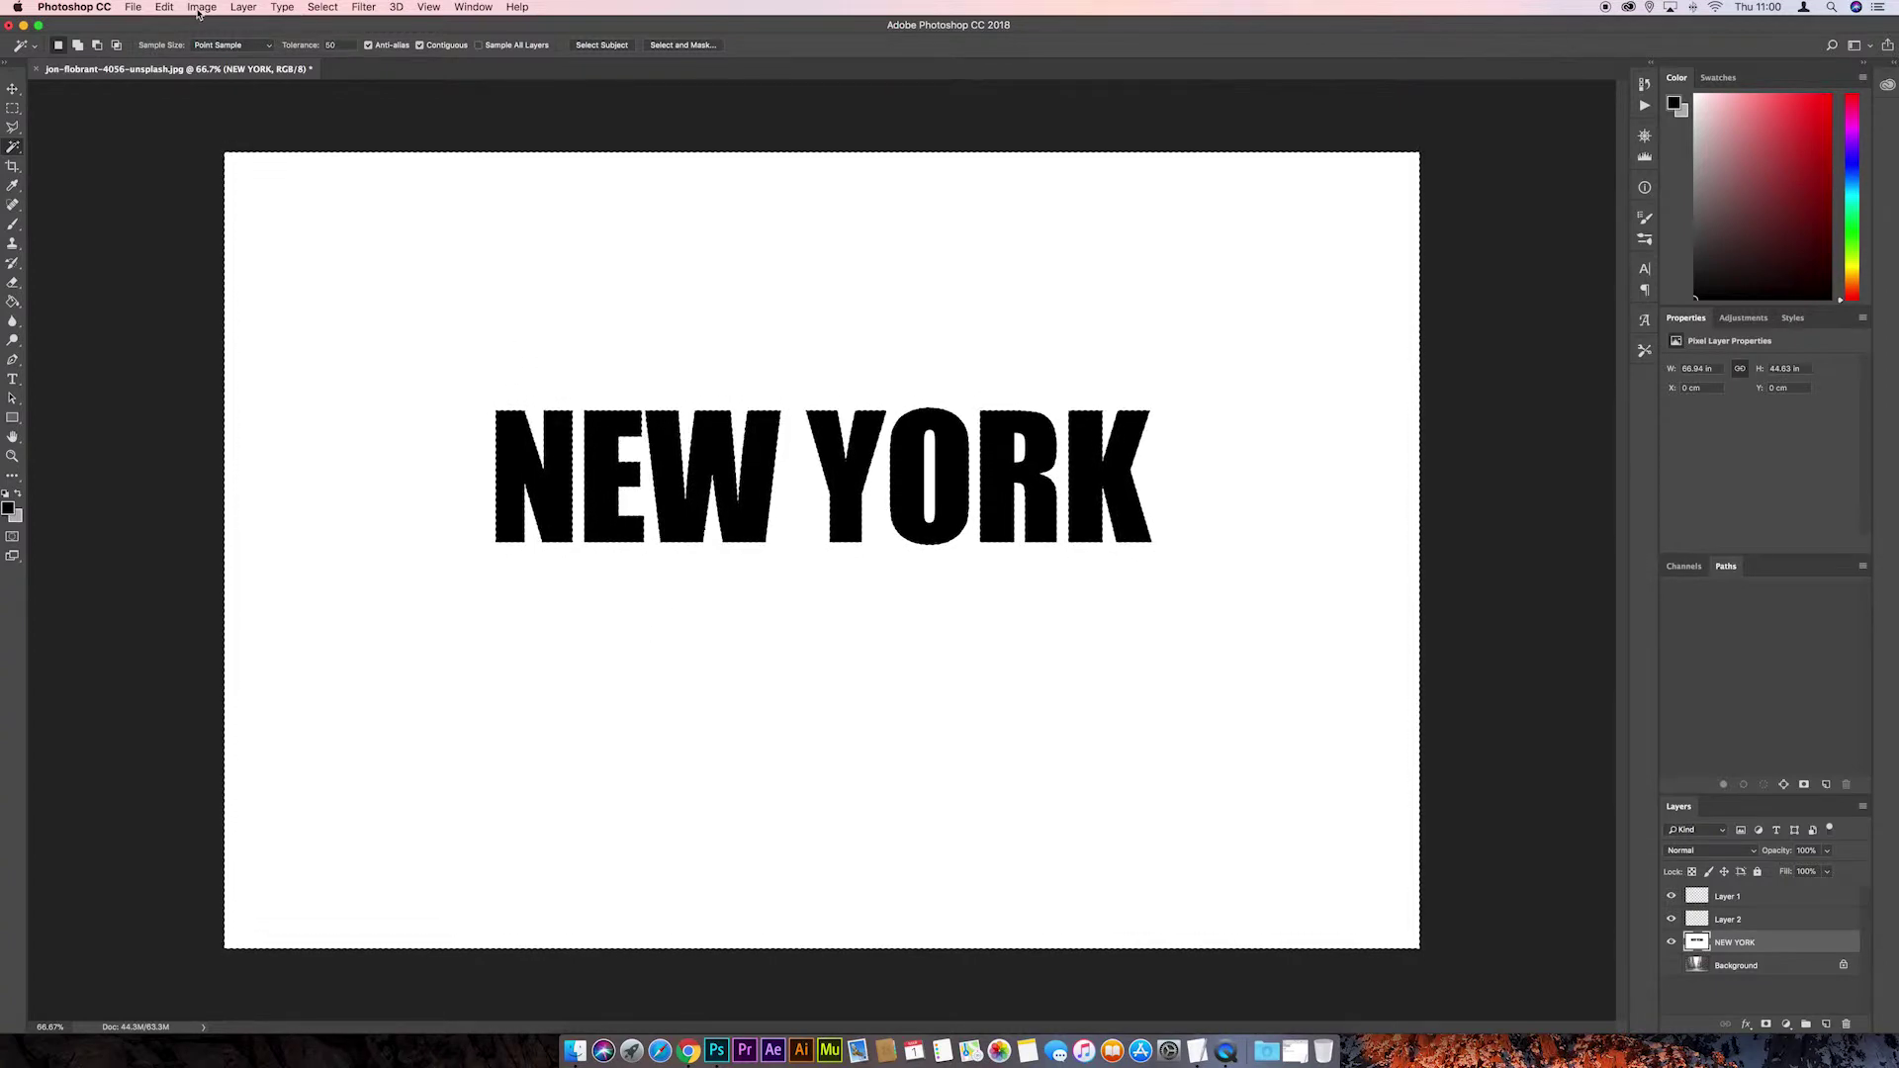
pyautogui.click(321, 8)
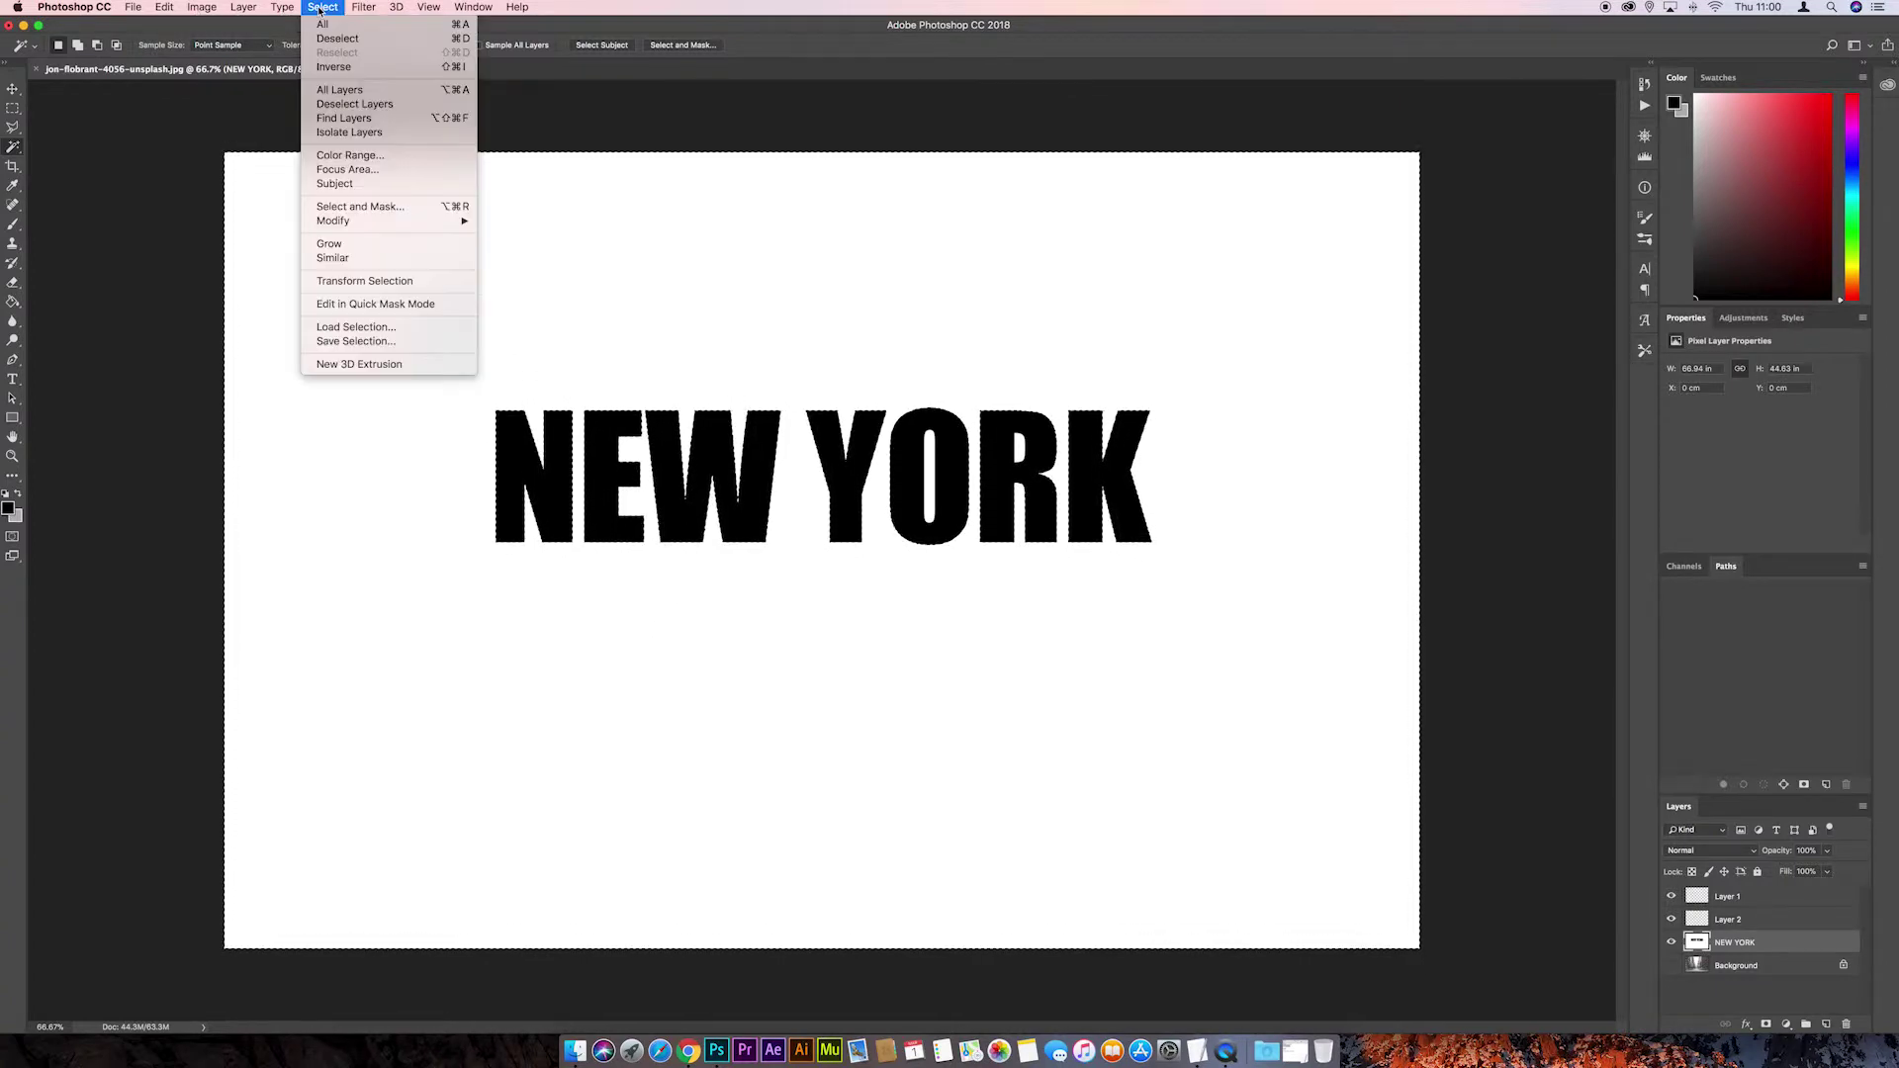
pyautogui.click(336, 66)
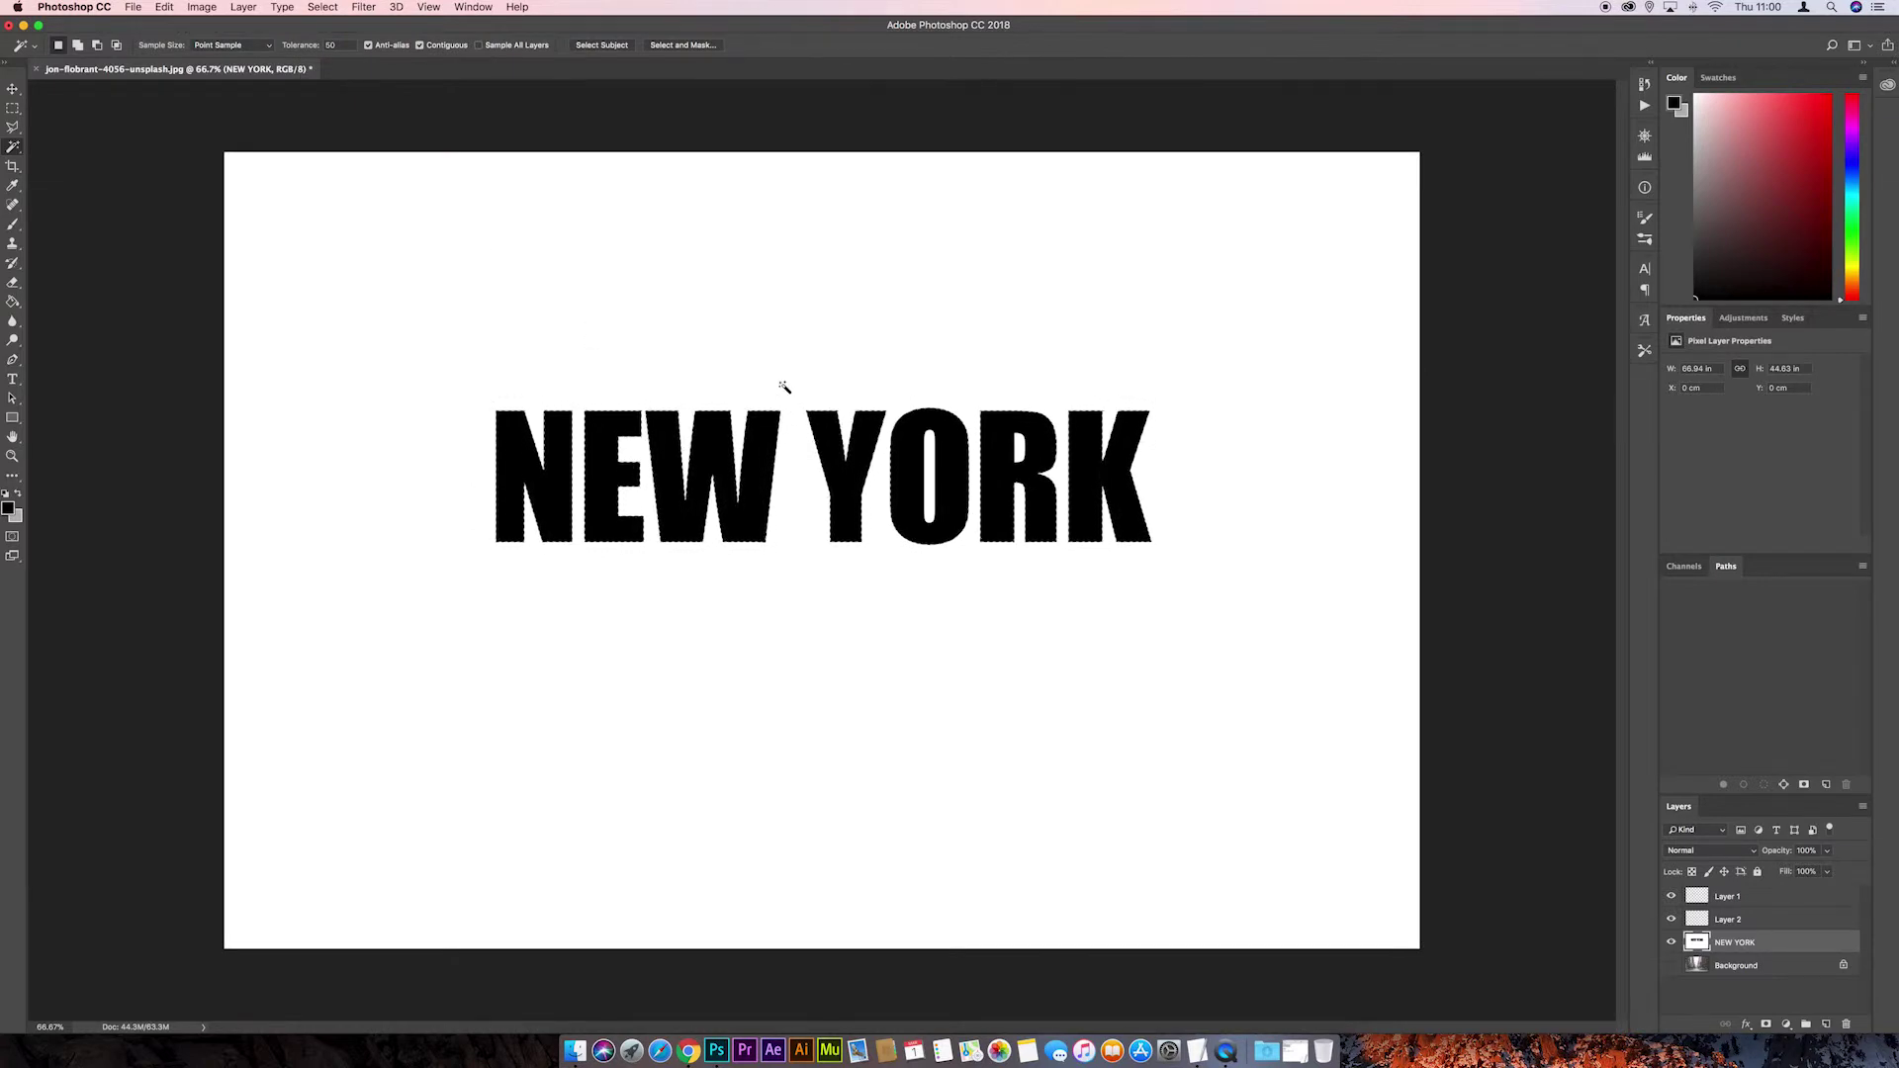
pyautogui.press('Delete')
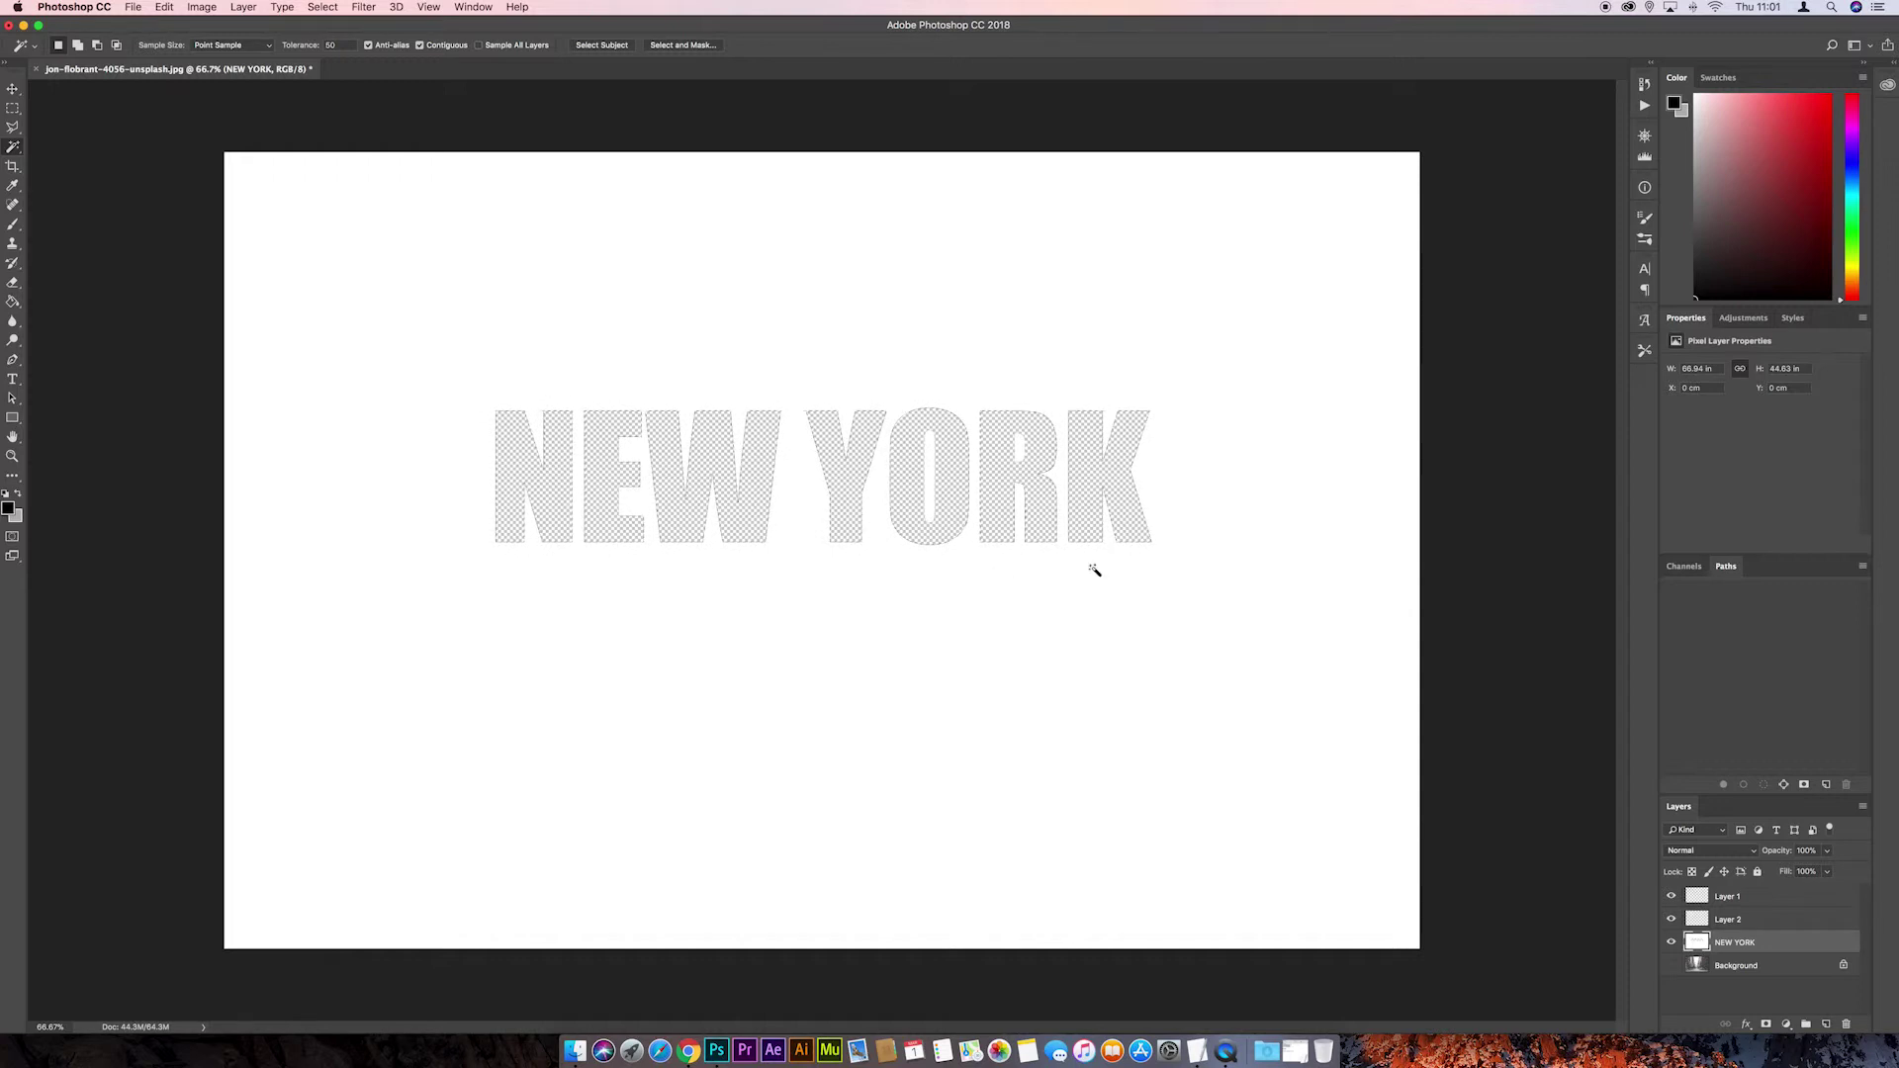
pyautogui.press('super+d')
# Merge the visible white layers and make the street photo Background visible again
pyautogui.click(244, 7)
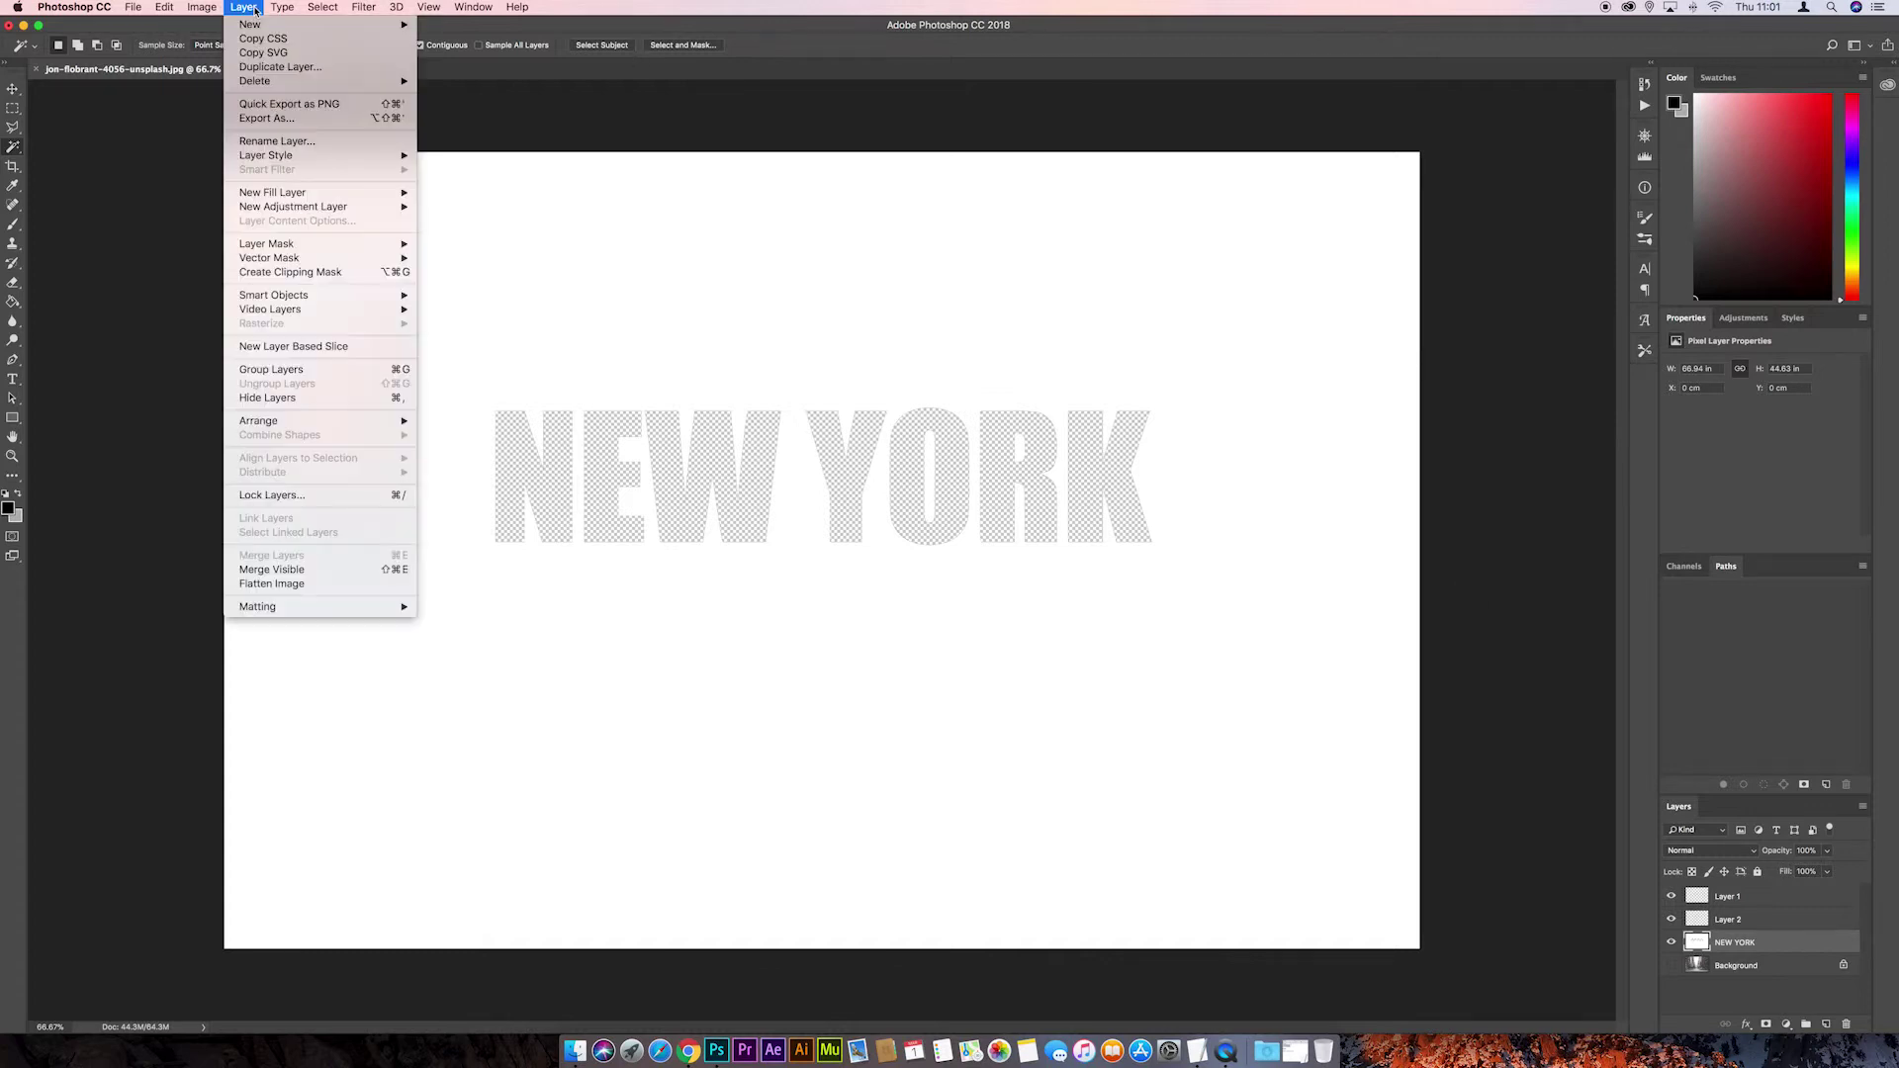
pyautogui.click(315, 577)
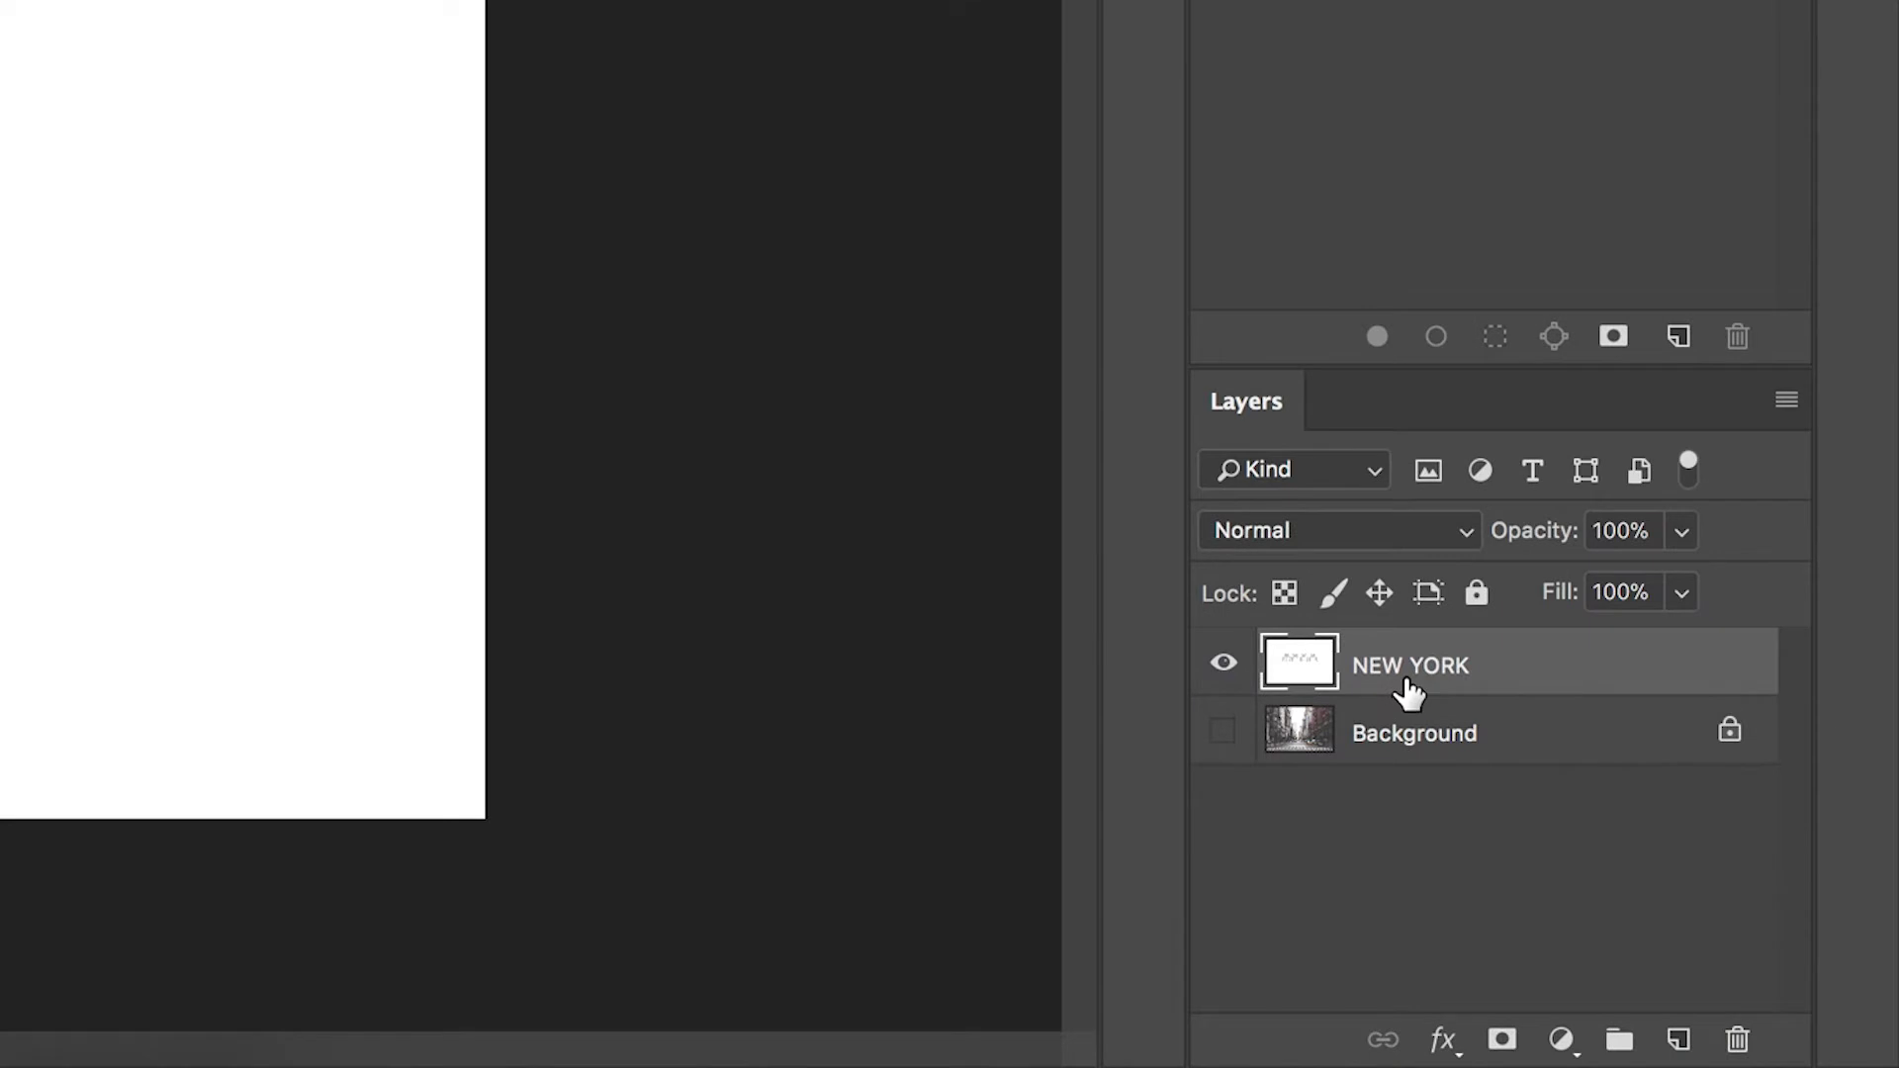
pyautogui.click(1224, 734)
# Unlock the photo as Layer 0 and move it up so yellow taxis fill the letters
pyautogui.click(1730, 732)
pyautogui.click(15, 90)
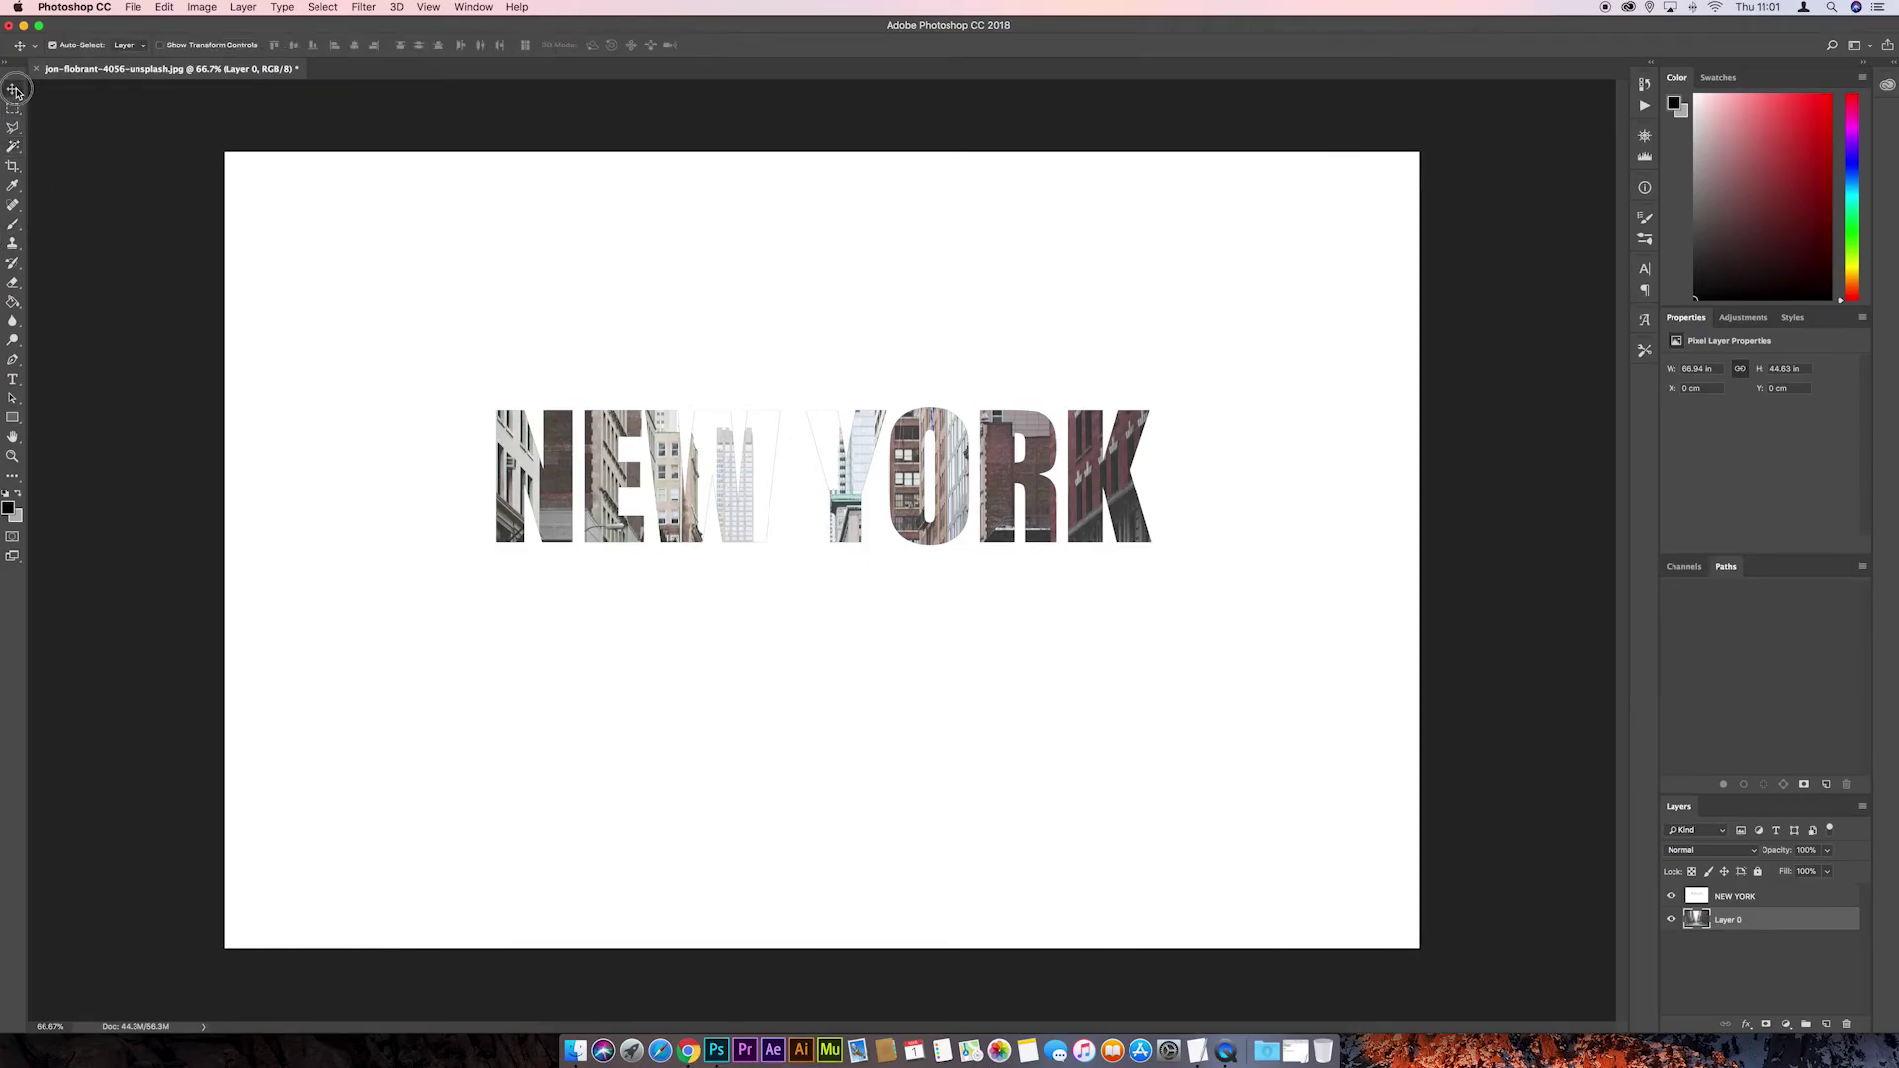
pyautogui.moveTo(952, 494); pyautogui.dragTo(958, 214)
# Crop all four edges in to the NEW YORK letters, about 98.67 × 24.88 cm
pyautogui.click(419, 228)
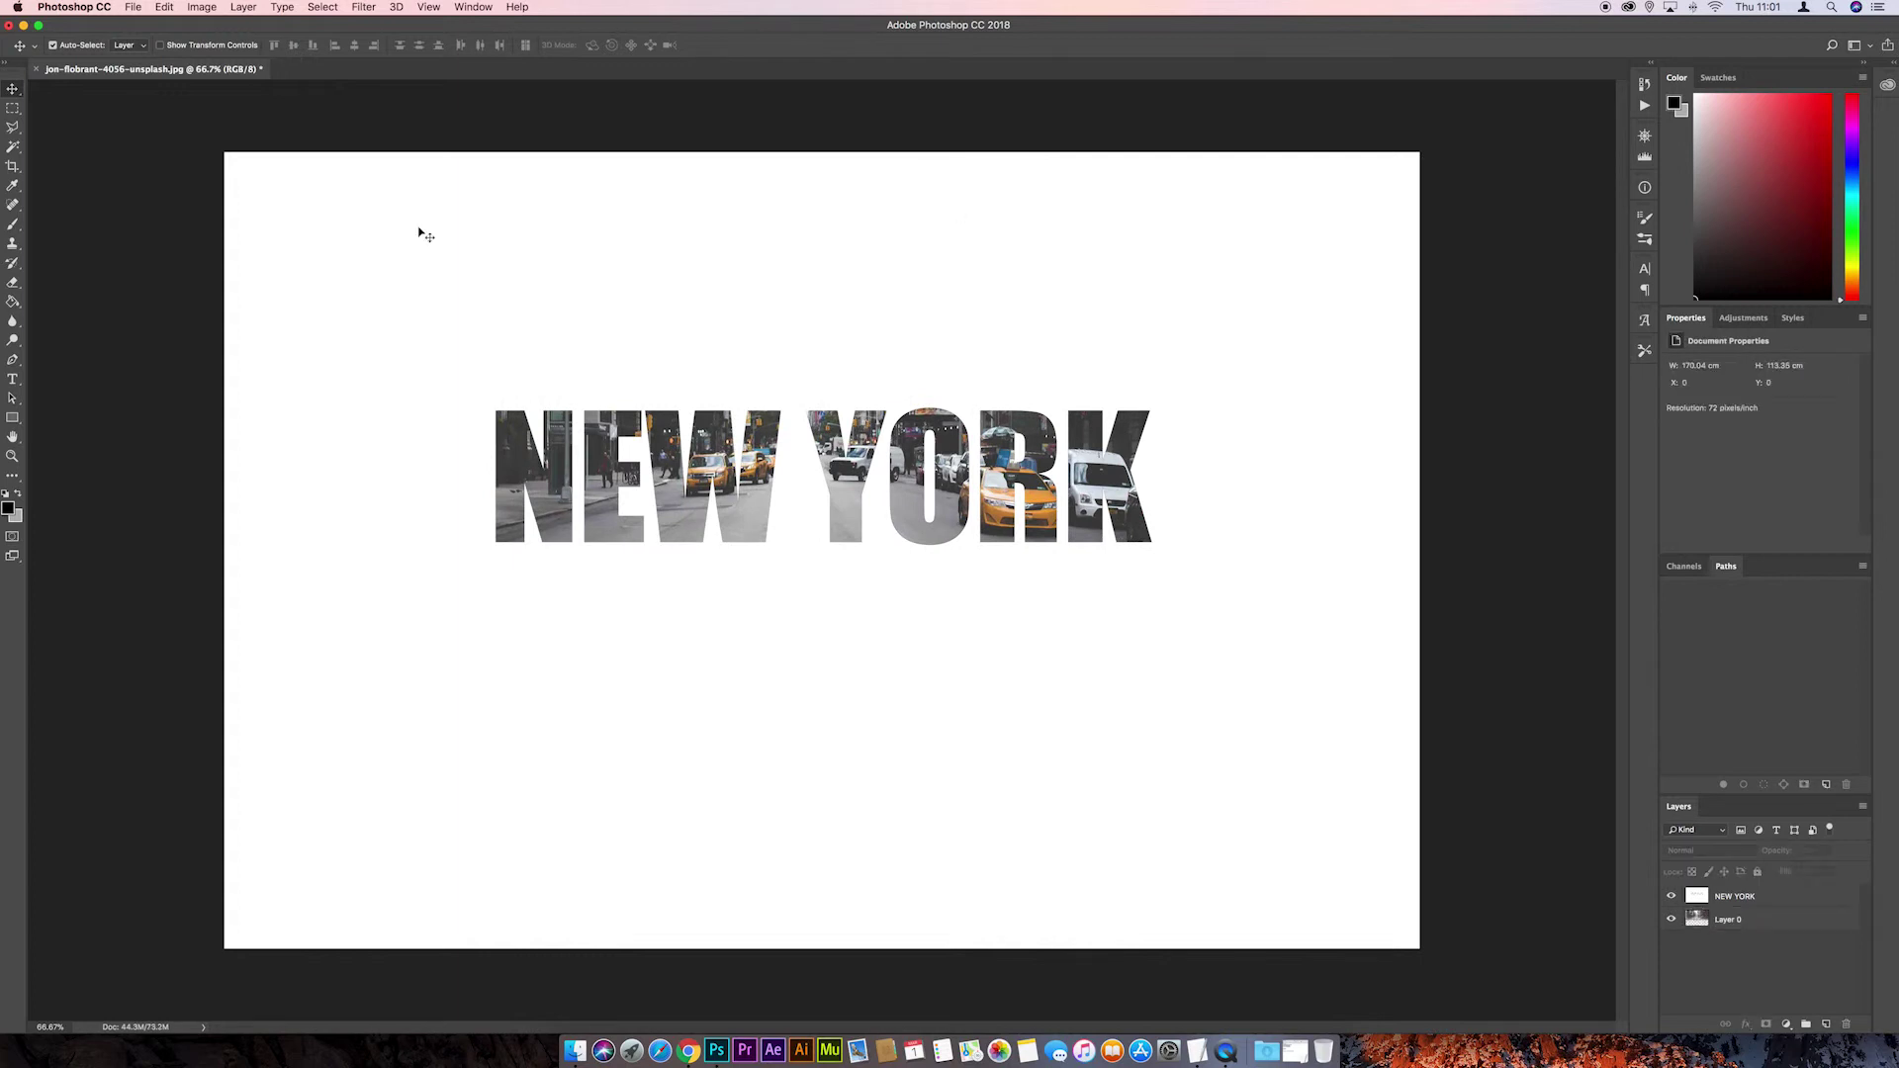
pyautogui.click(14, 170)
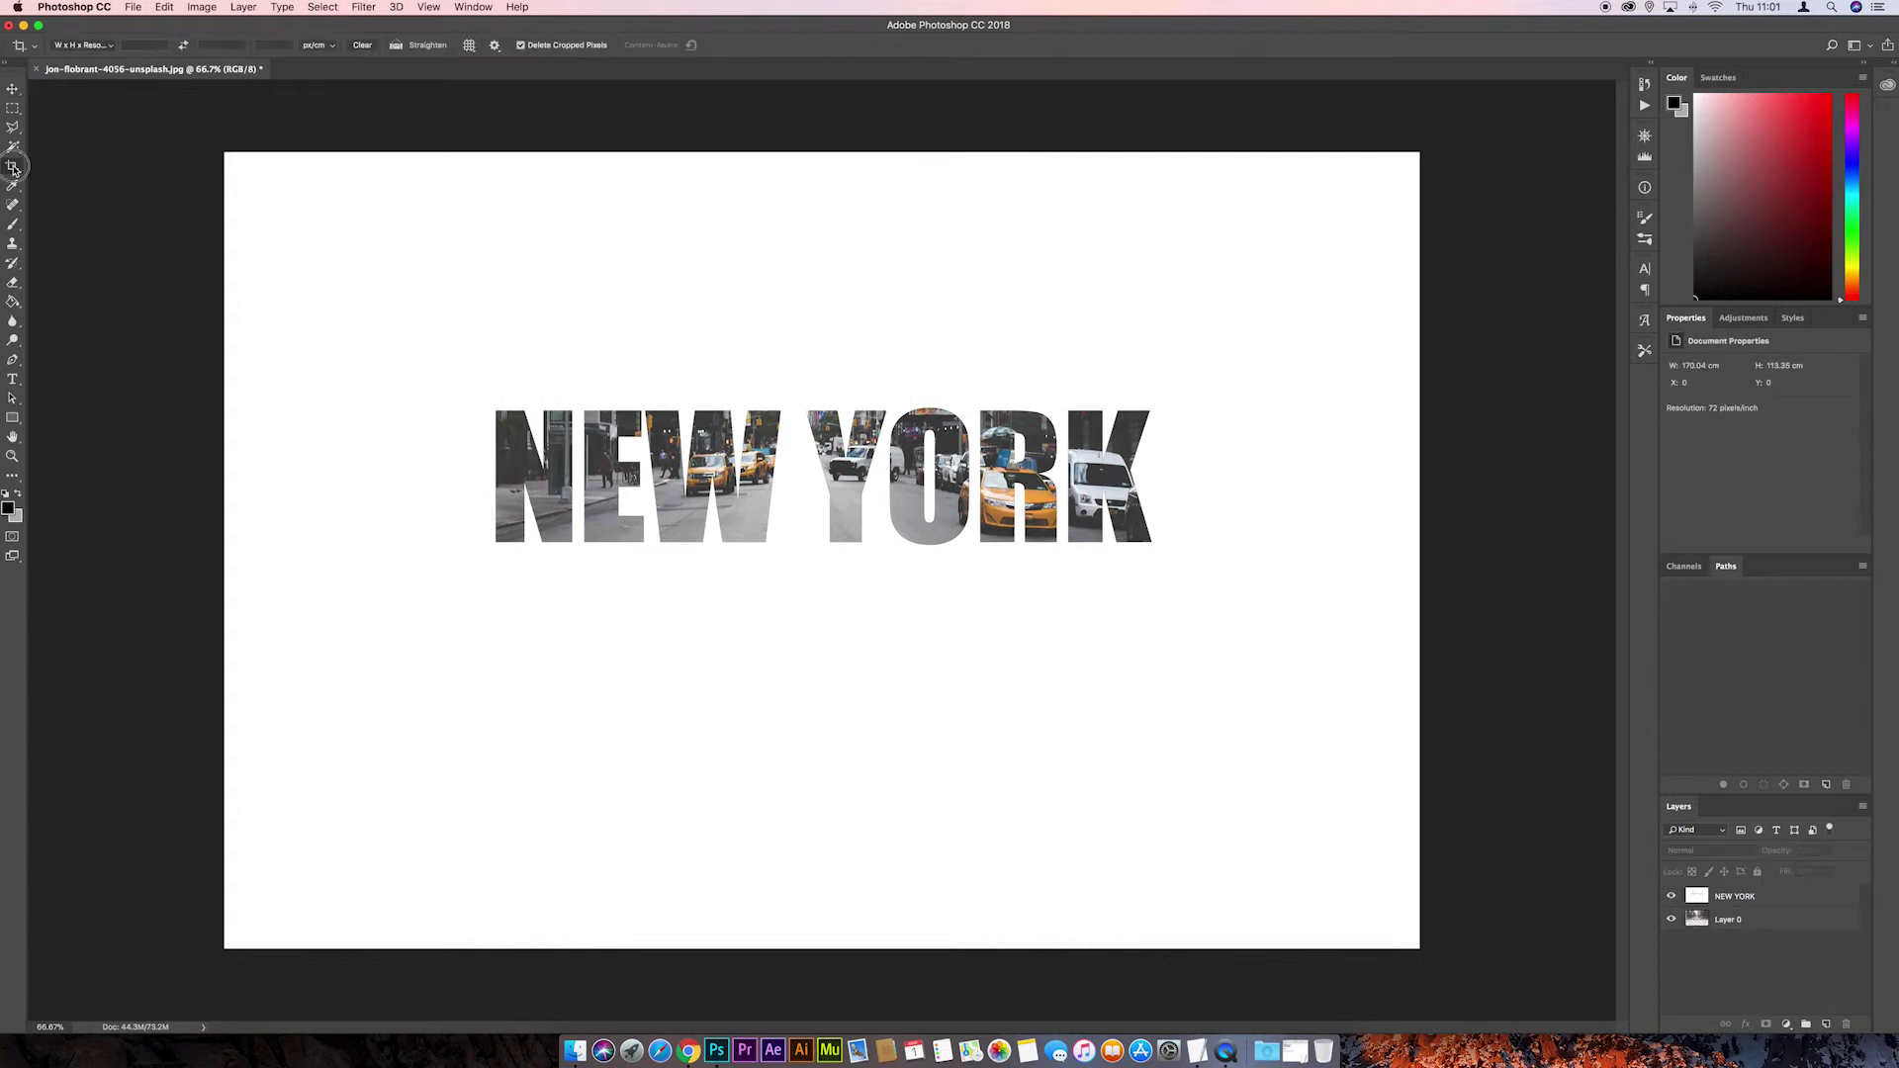
pyautogui.moveTo(823, 153); pyautogui.dragTo(821, 272)
pyautogui.moveTo(823, 827); pyautogui.dragTo(821, 637)
pyautogui.moveTo(227, 551); pyautogui.dragTo(354, 556)
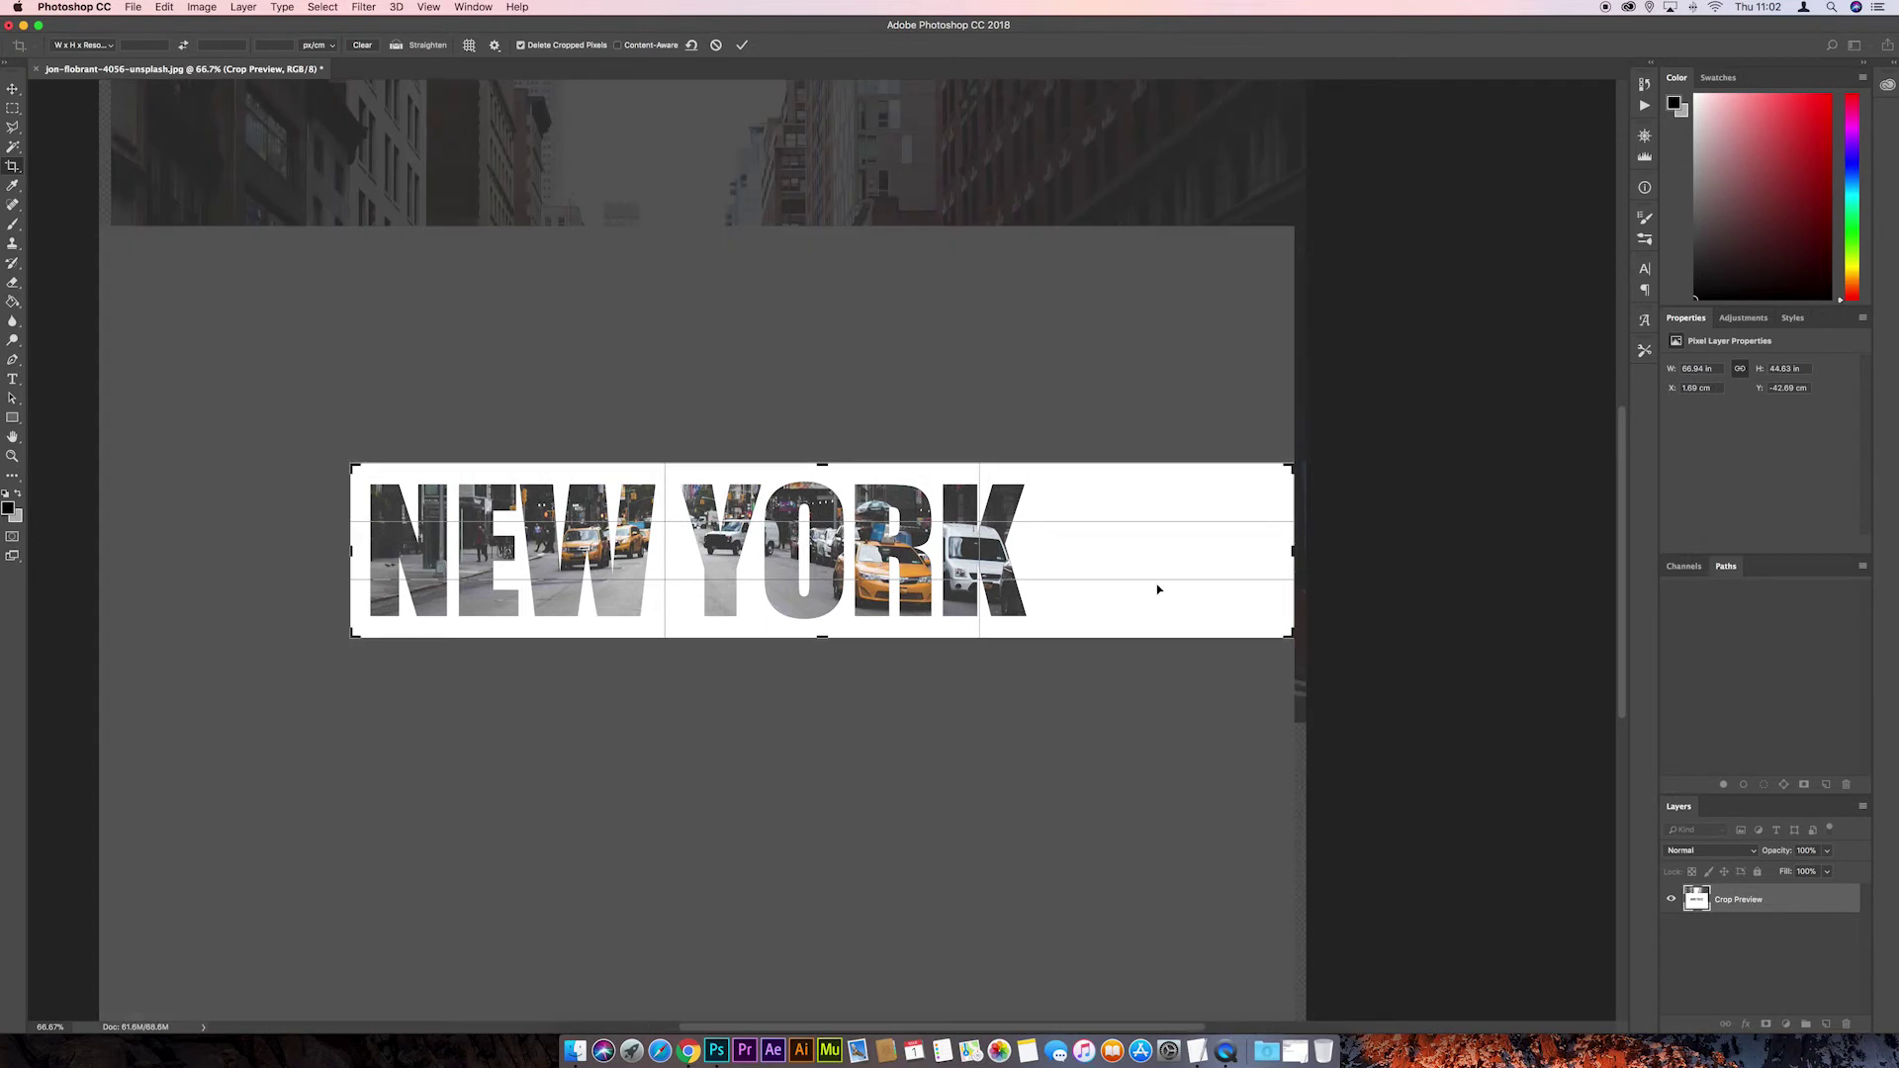
pyautogui.moveTo(1276, 559); pyautogui.dragTo(1170, 564)
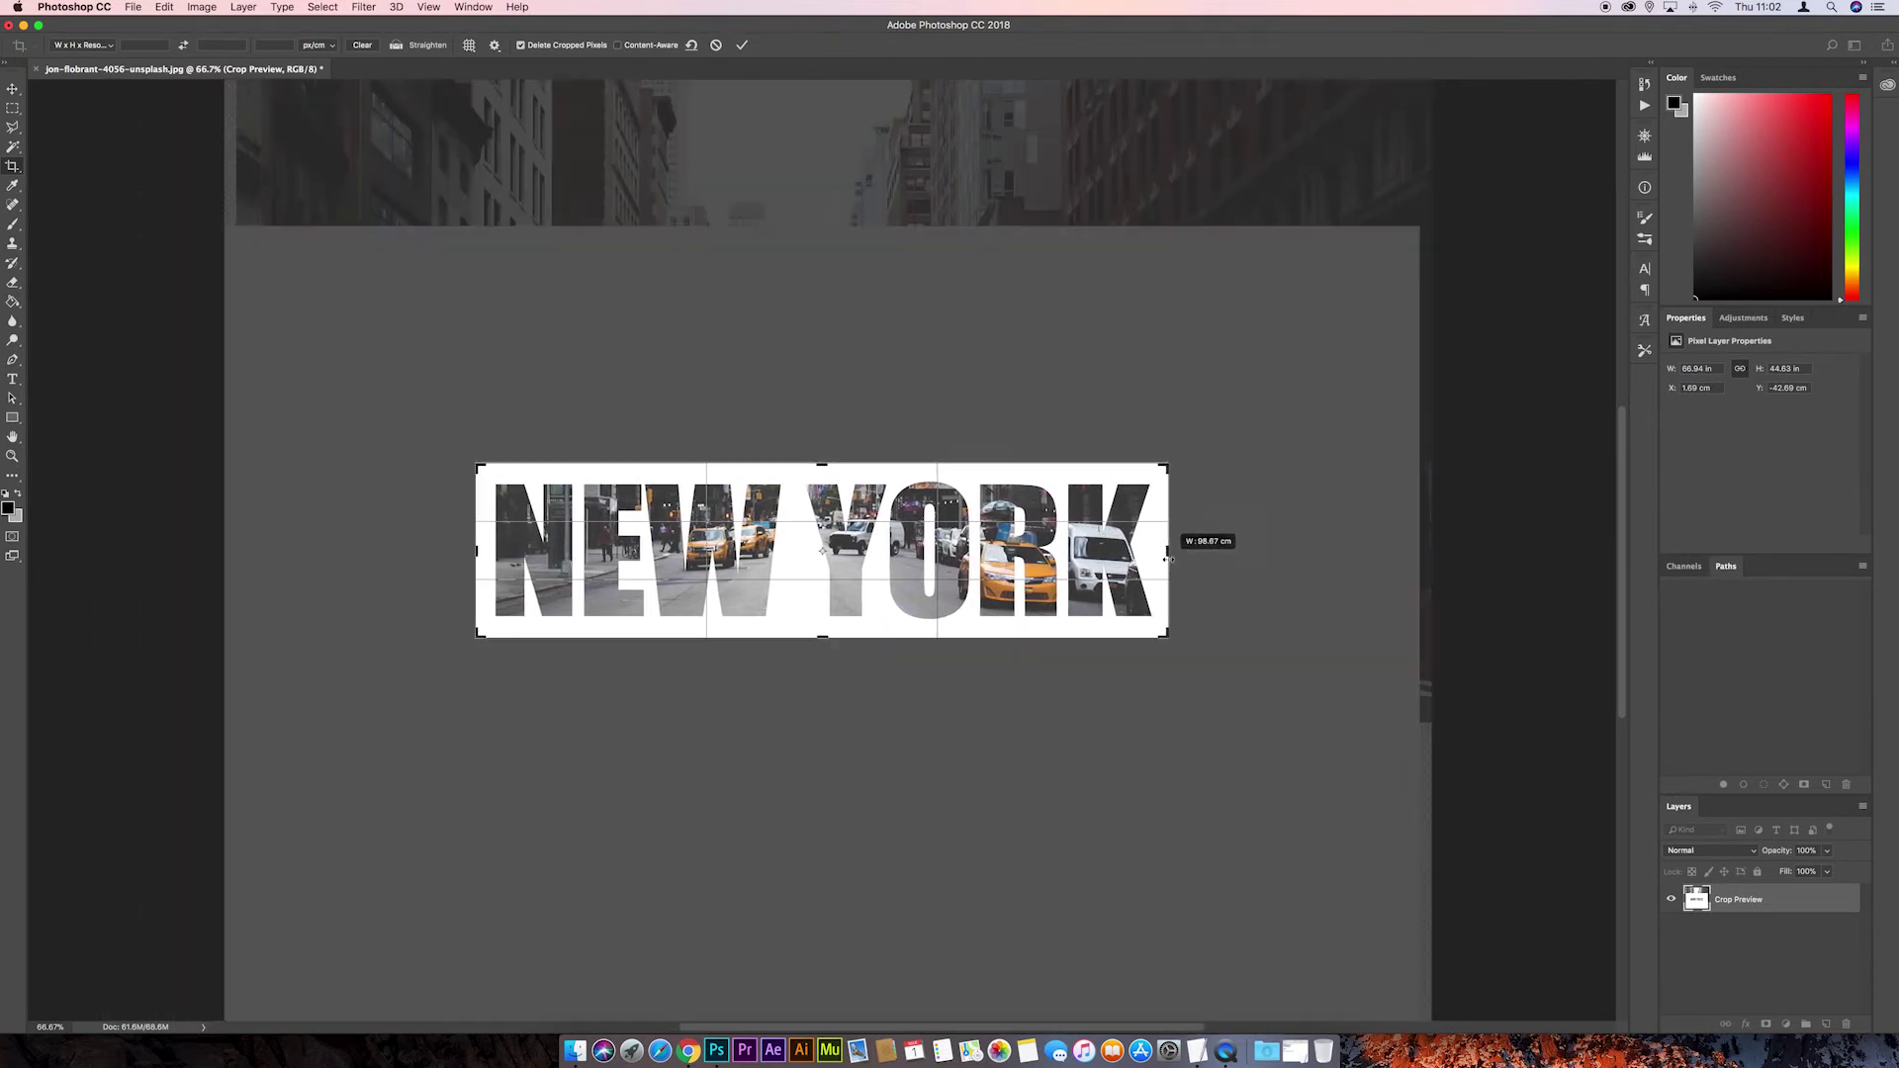
pyautogui.press('Return')
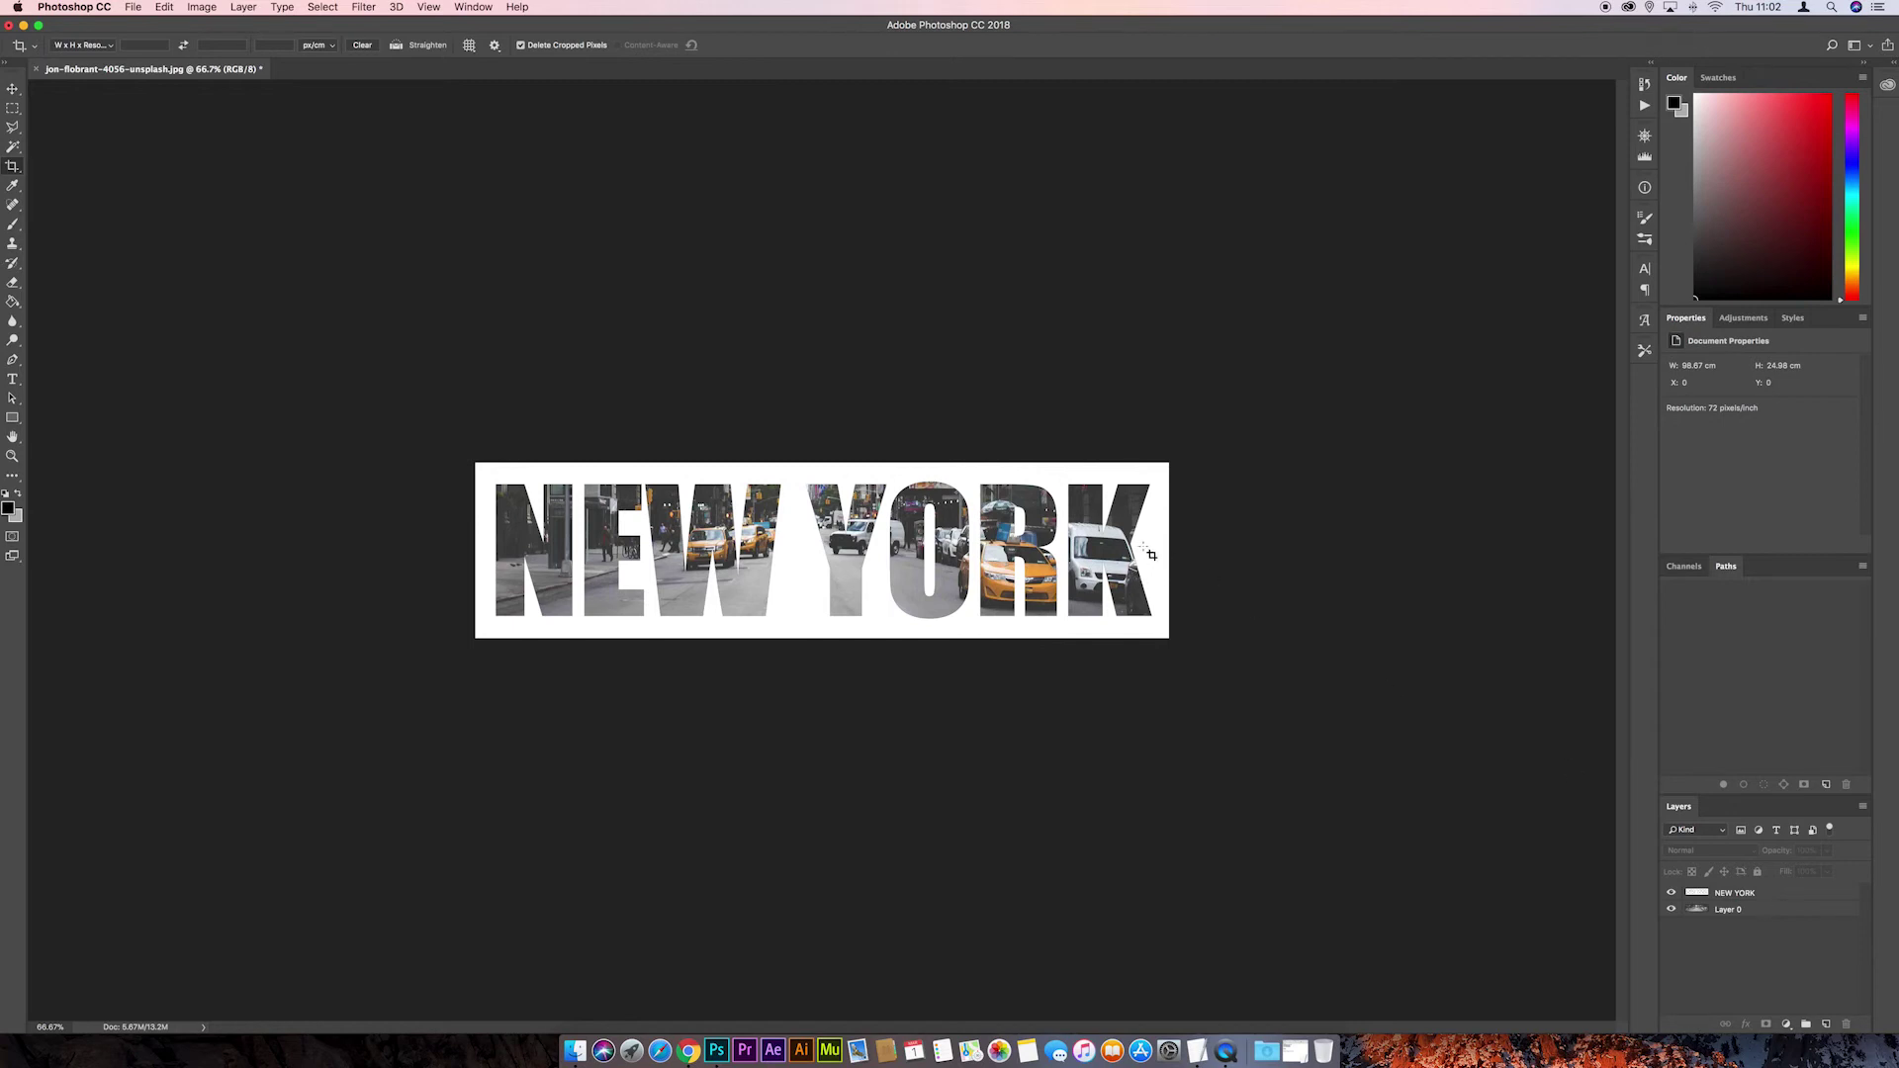
# Flatten the image into a single layer
pyautogui.click(202, 7)
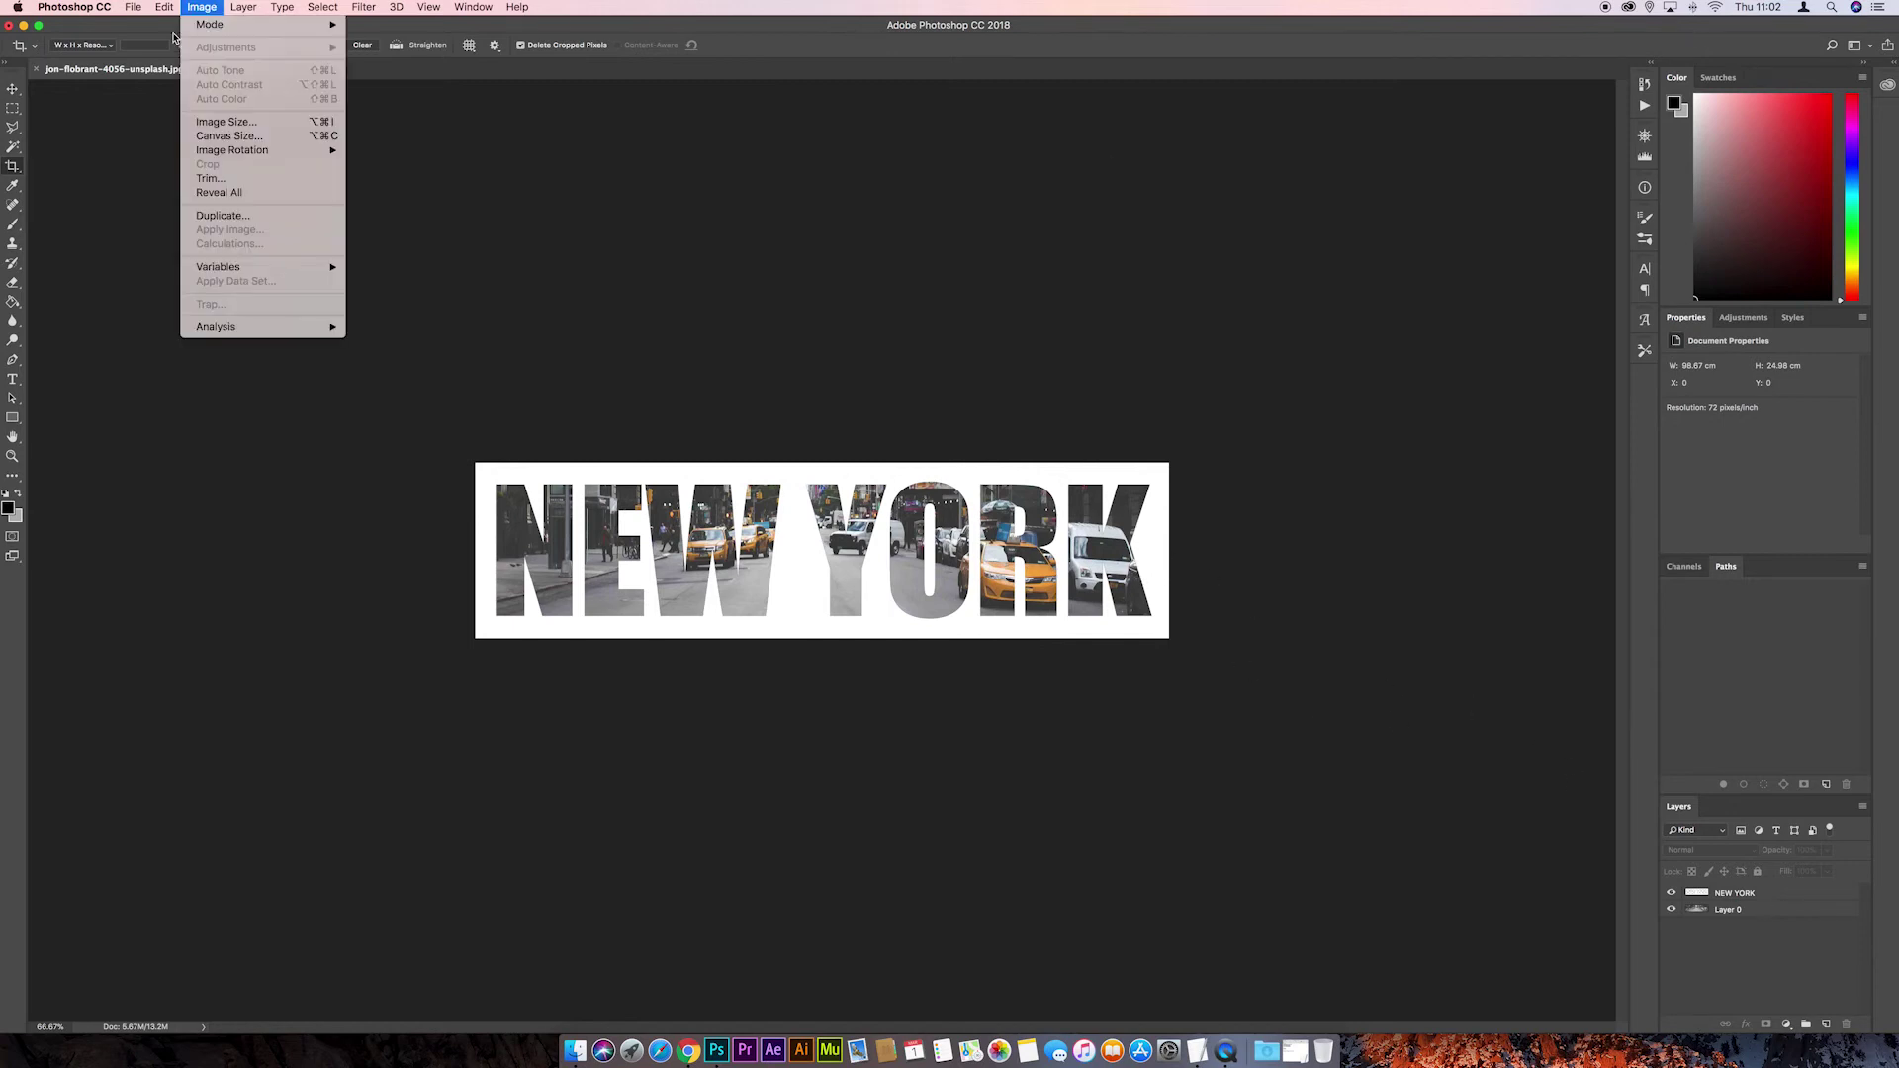
pyautogui.moveTo(255, 5)
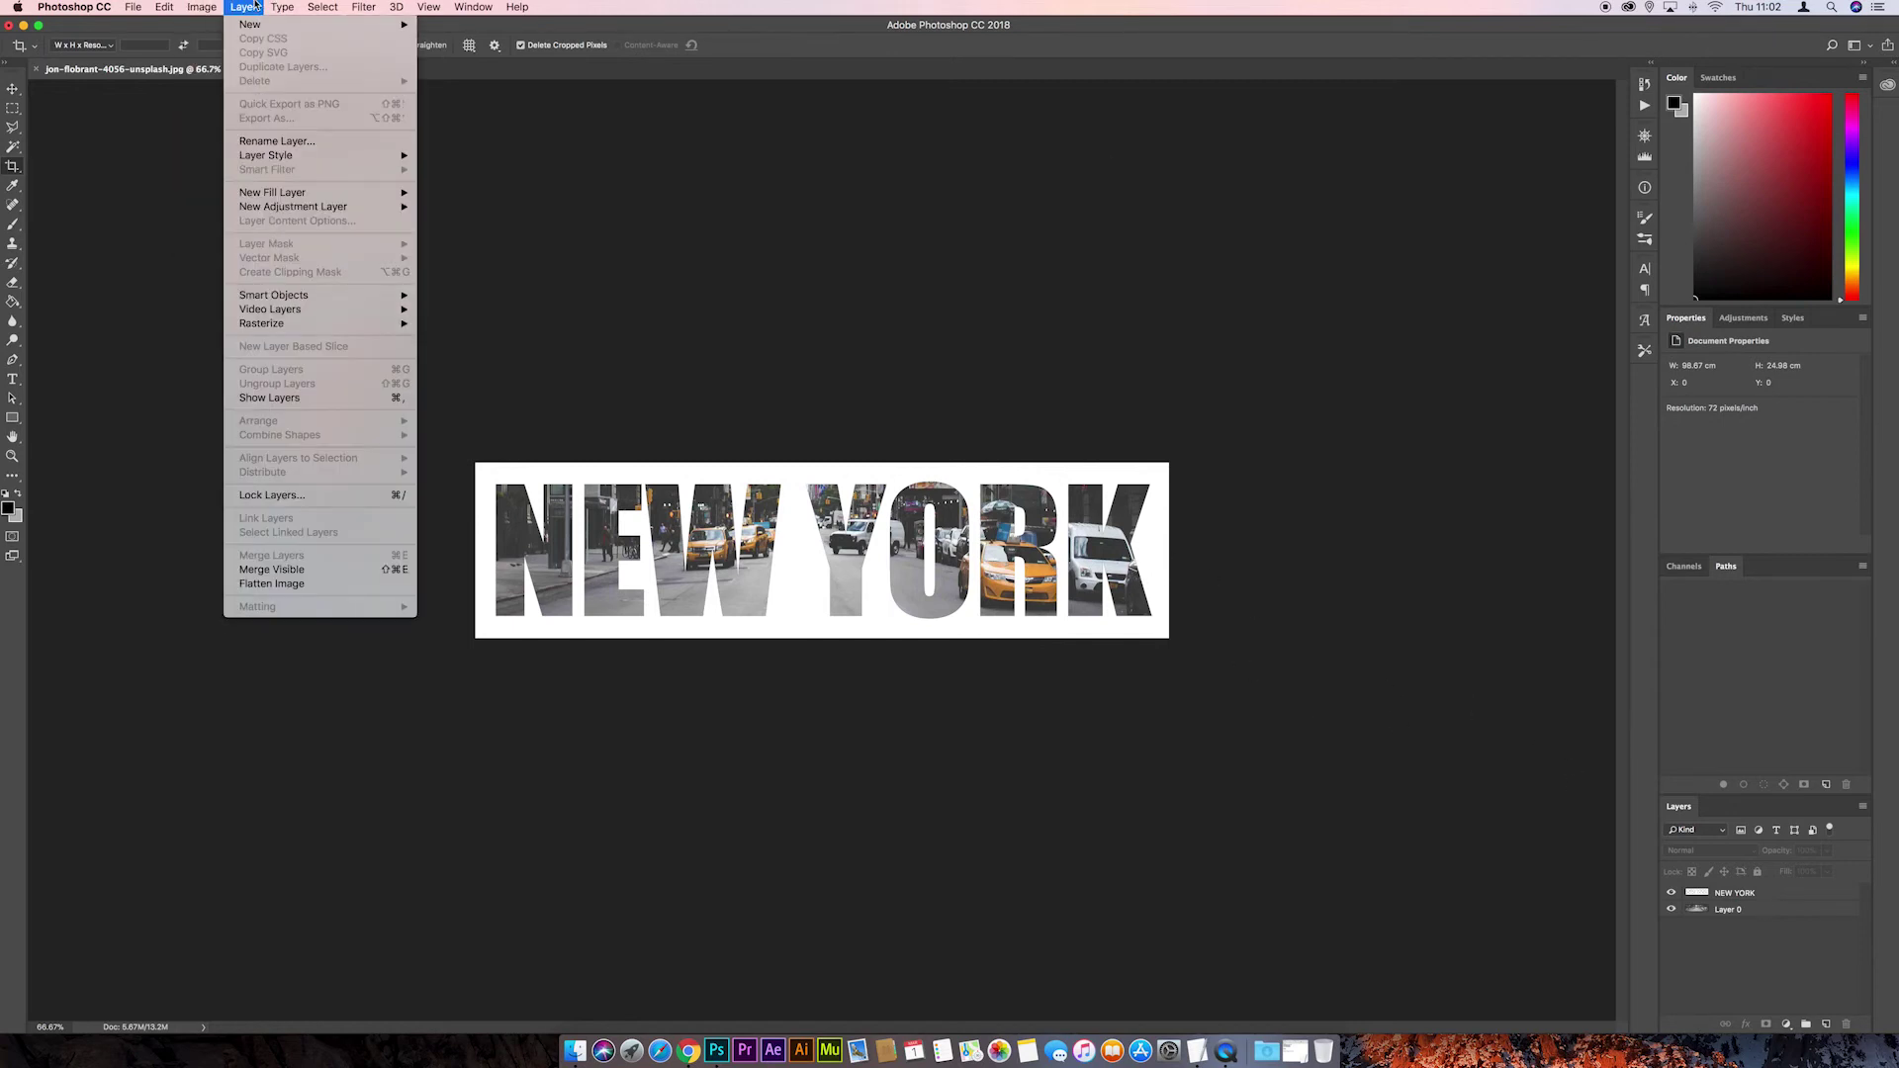
pyautogui.click(284, 572)
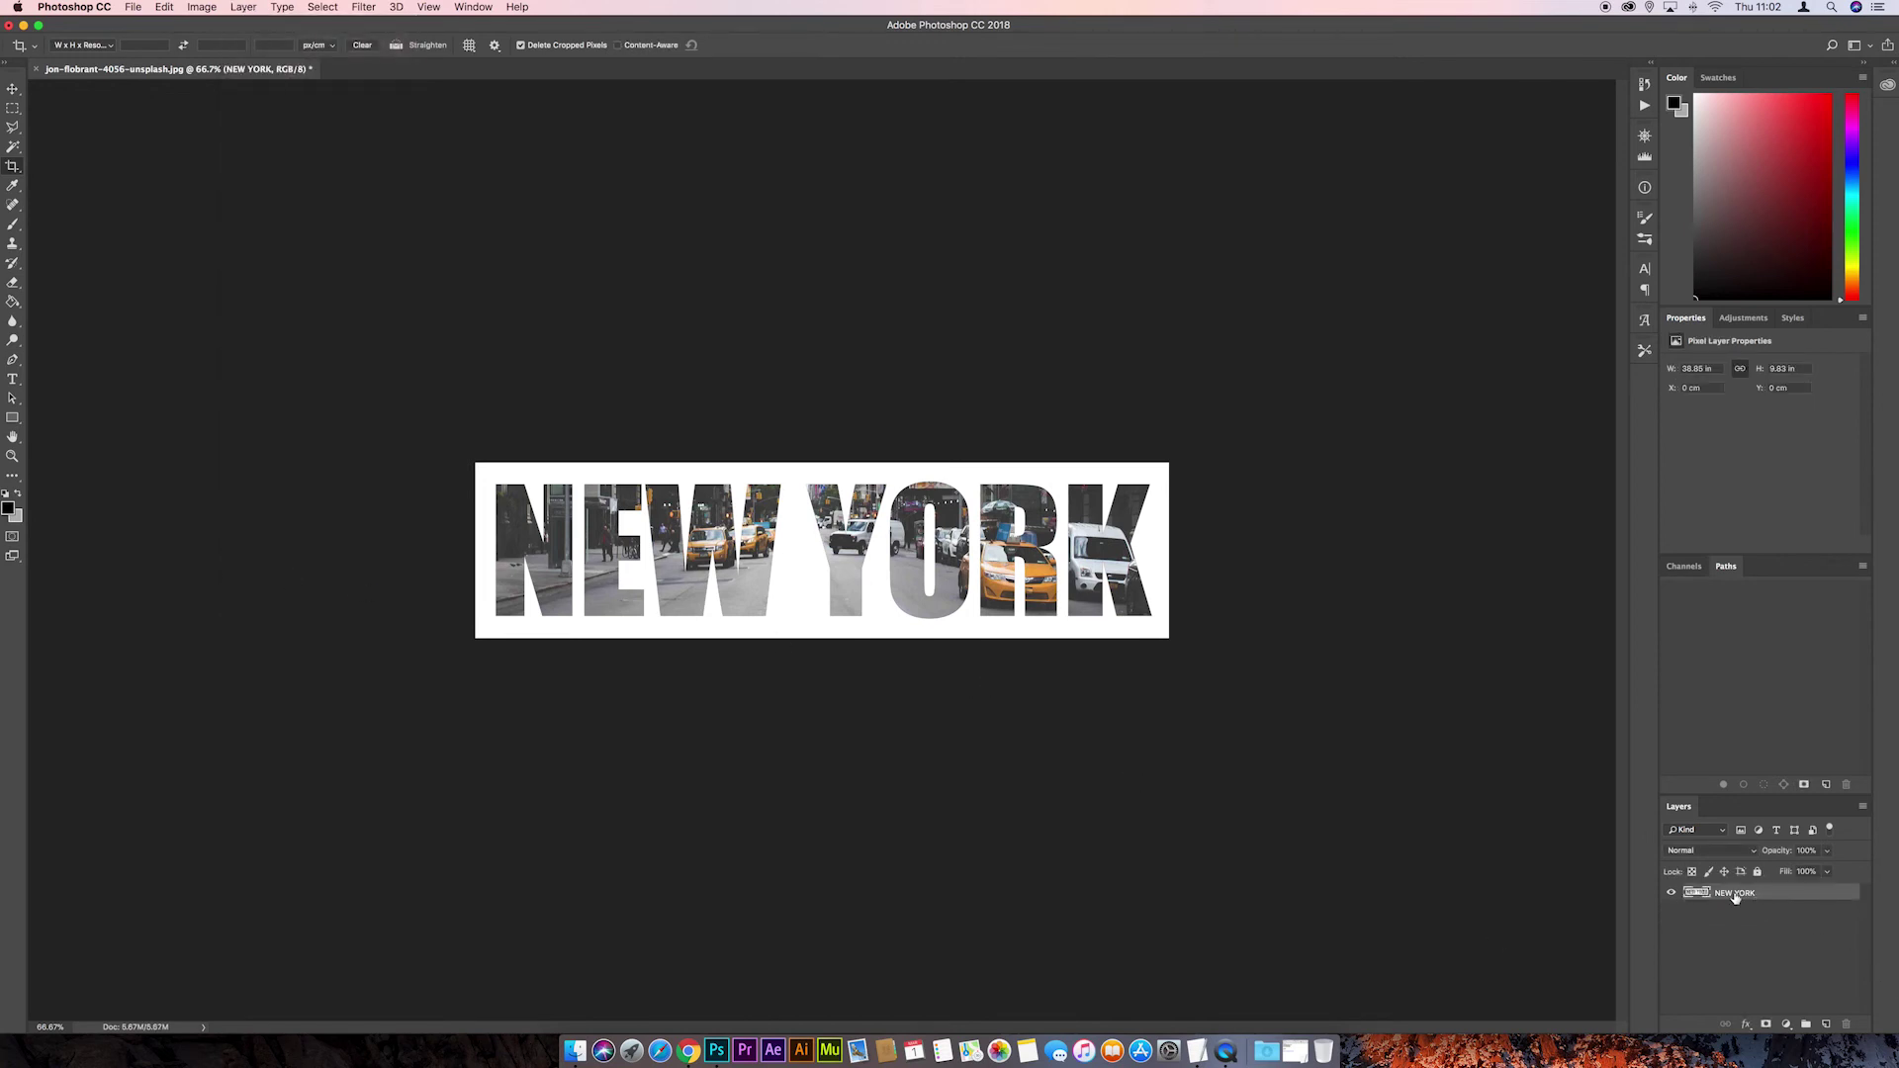
# Magic Wand and delete the white surround and the white inside the O
pyautogui.click(14, 149)
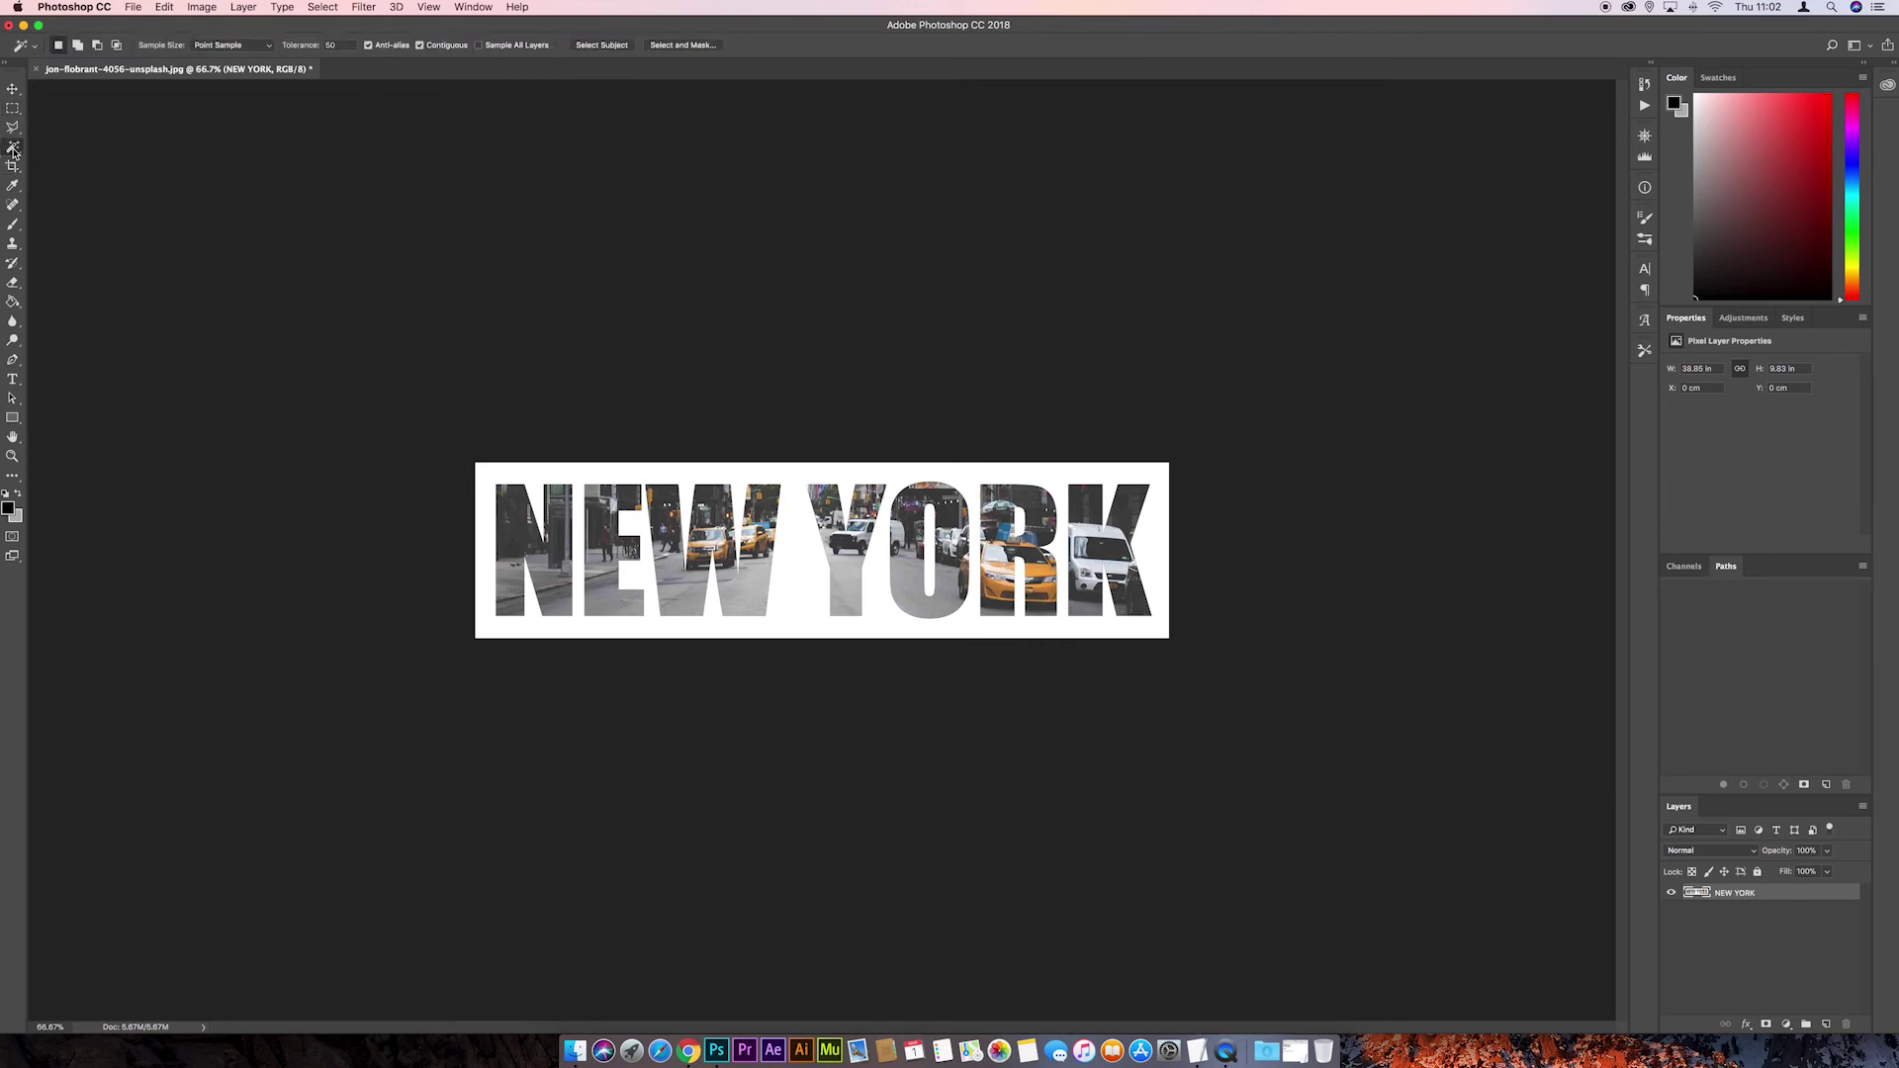
pyautogui.click(808, 599)
pyautogui.press('Delete')
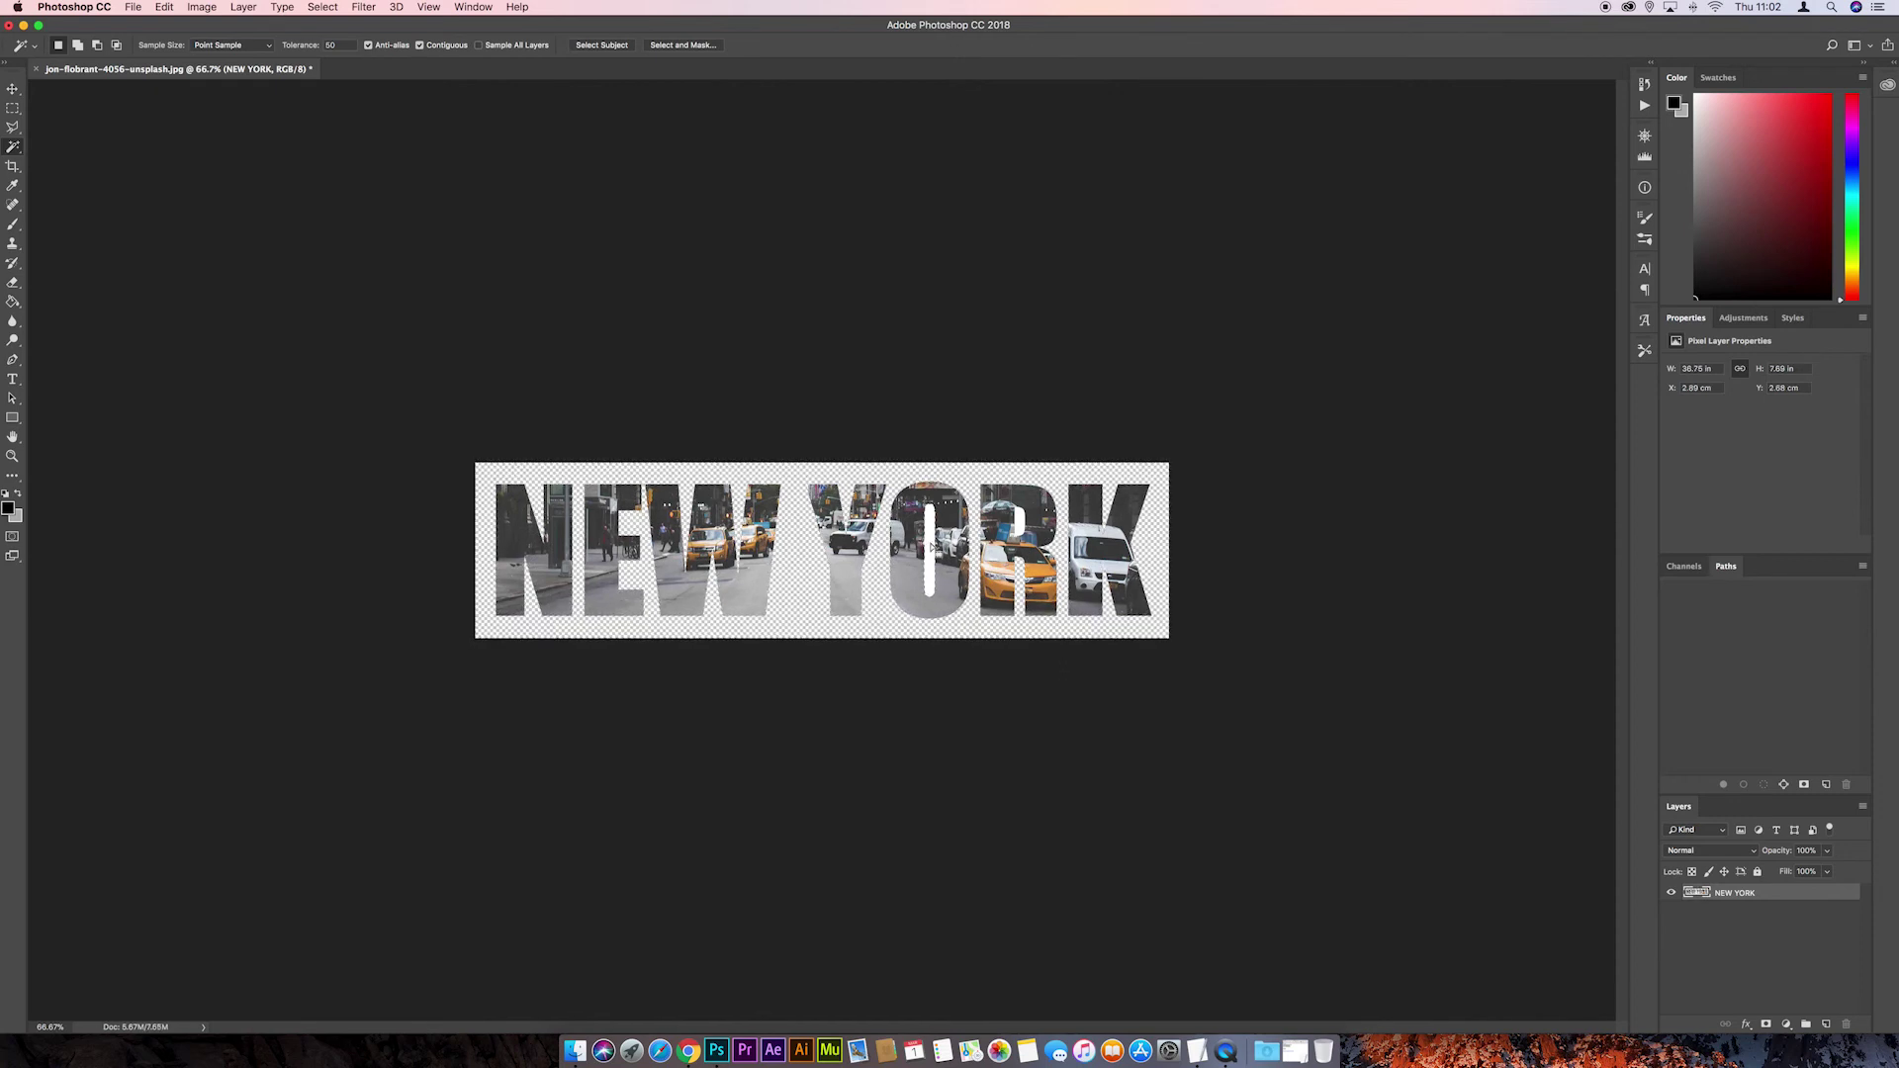
pyautogui.click(932, 547)
pyautogui.press('Delete')
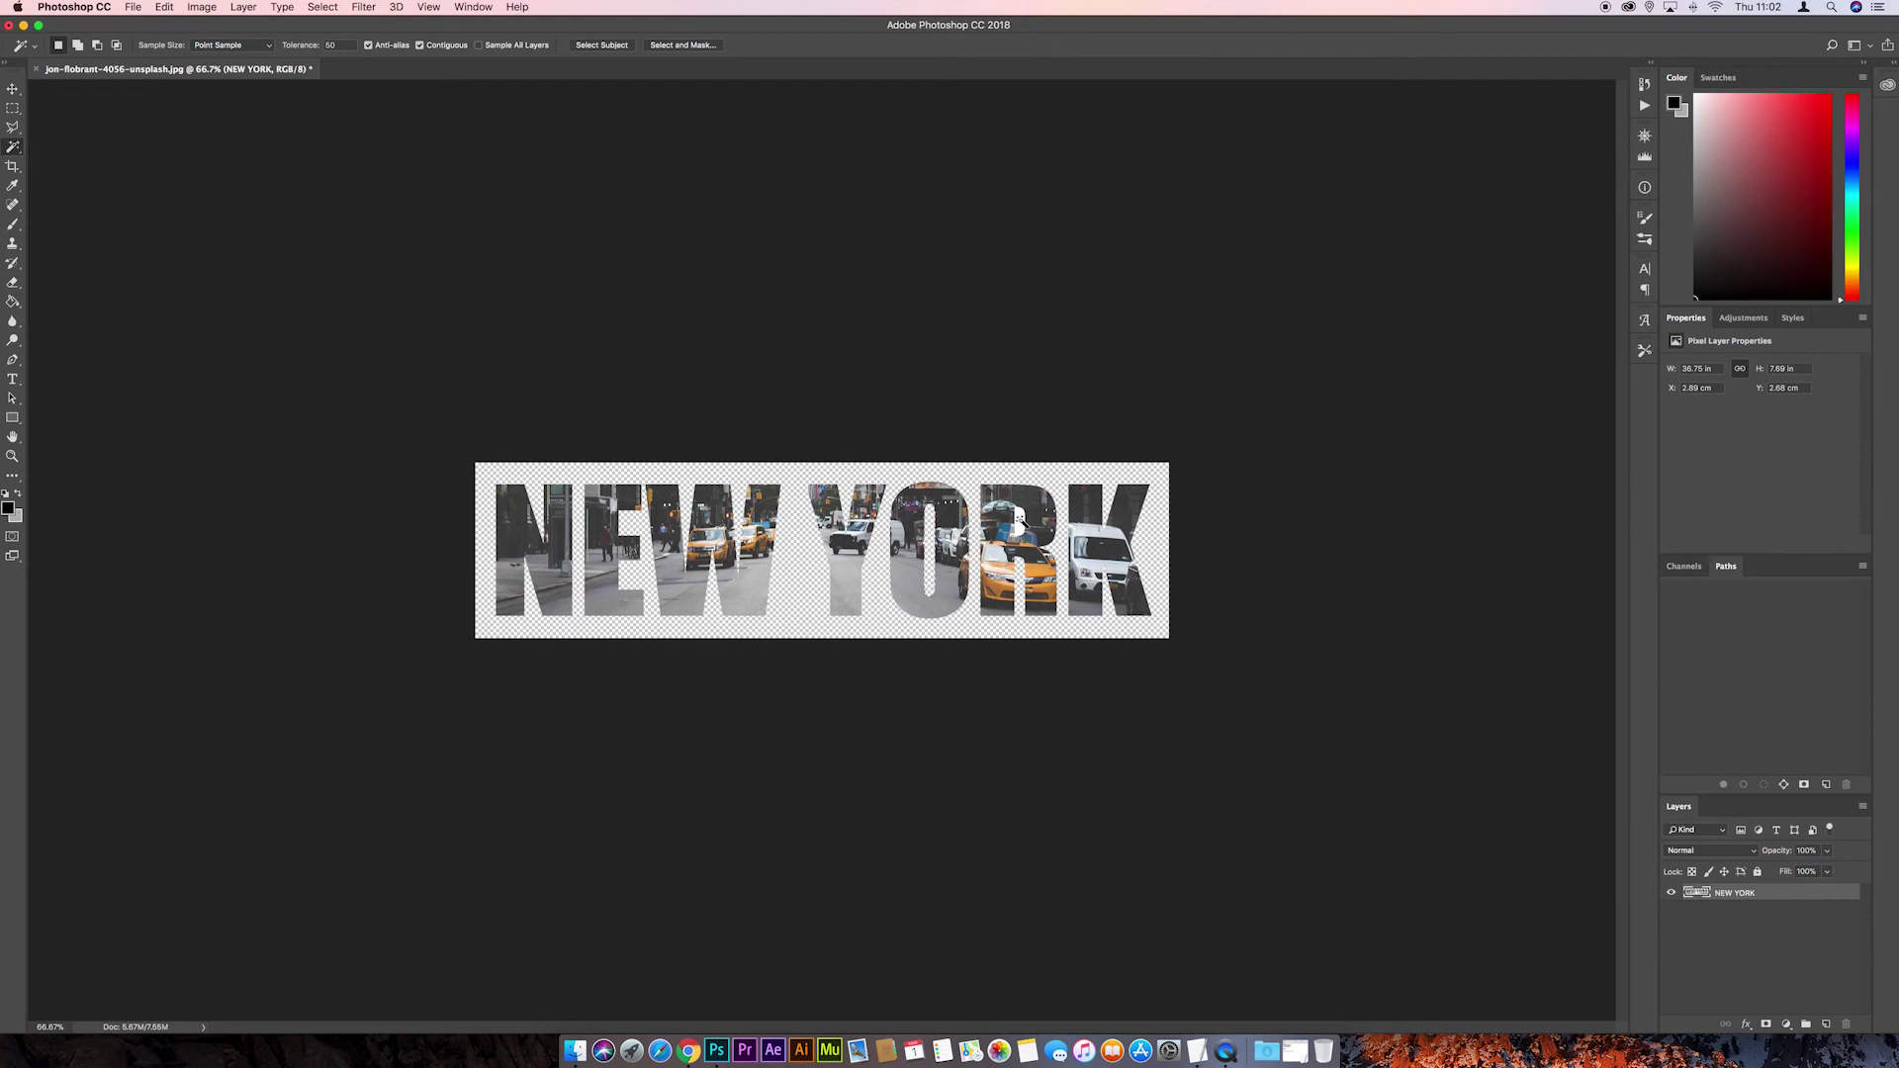